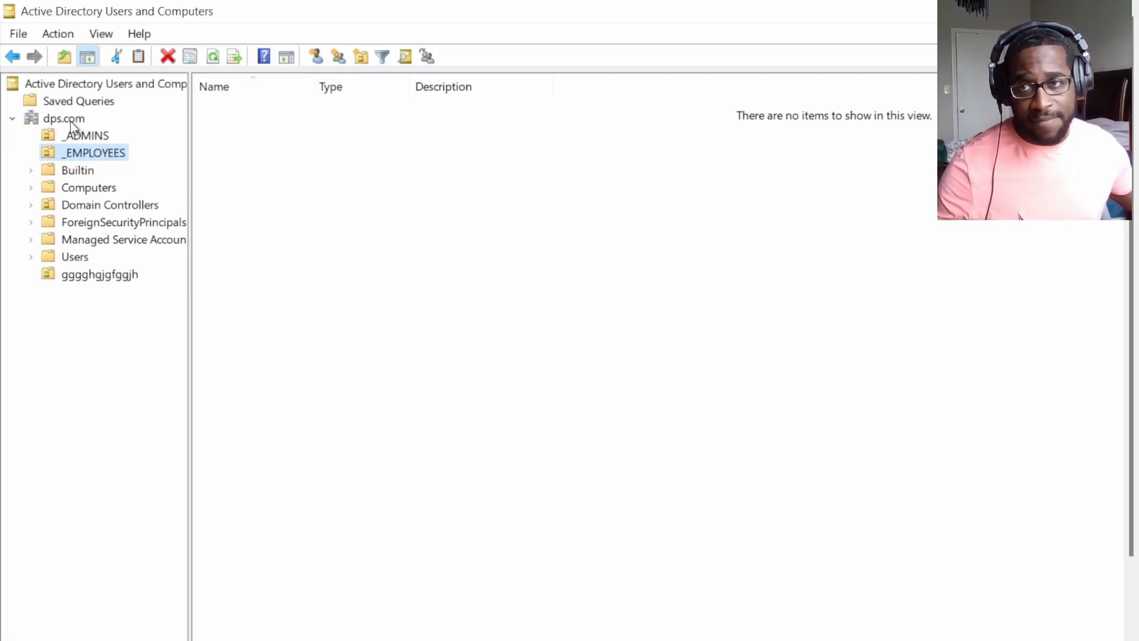
# Browse dps.com and _EMPLOYEES, then list dps.com's containers and OUs (_ADMINS, _EMPLOYEES, gggghgjgfggjh).
pyautogui.click(68, 120)
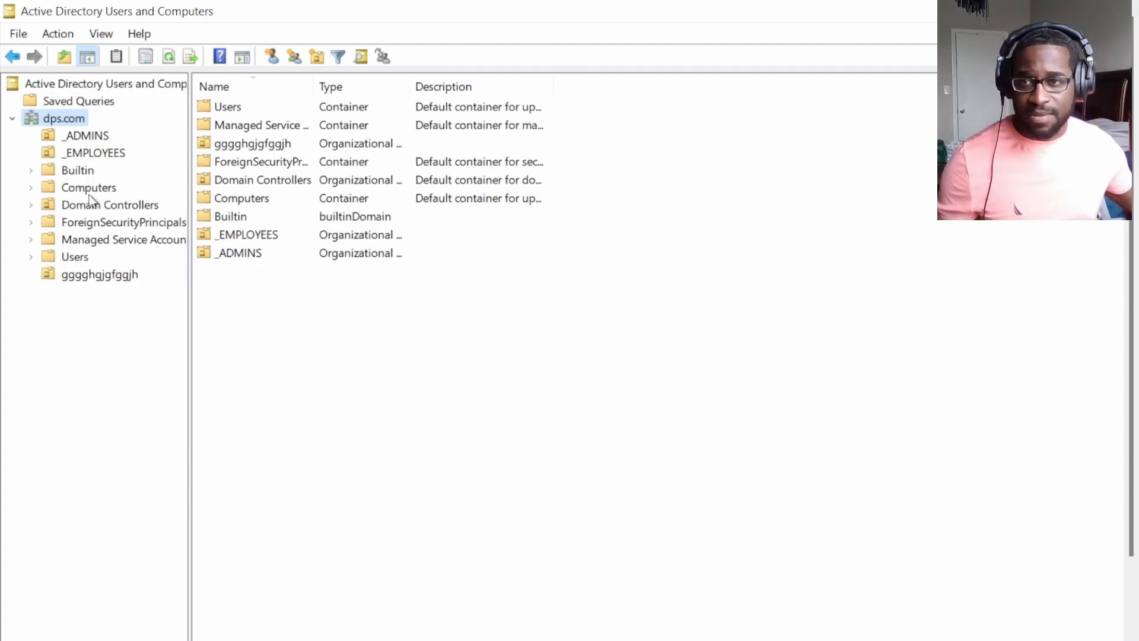
pyautogui.click(93, 154)
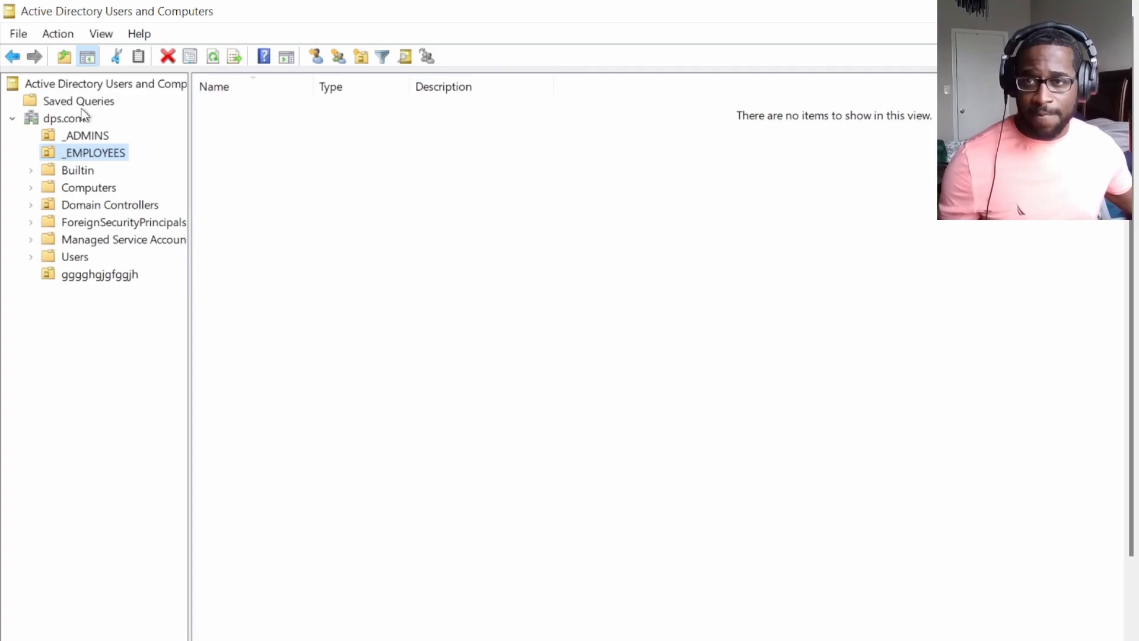
pyautogui.click(53, 121)
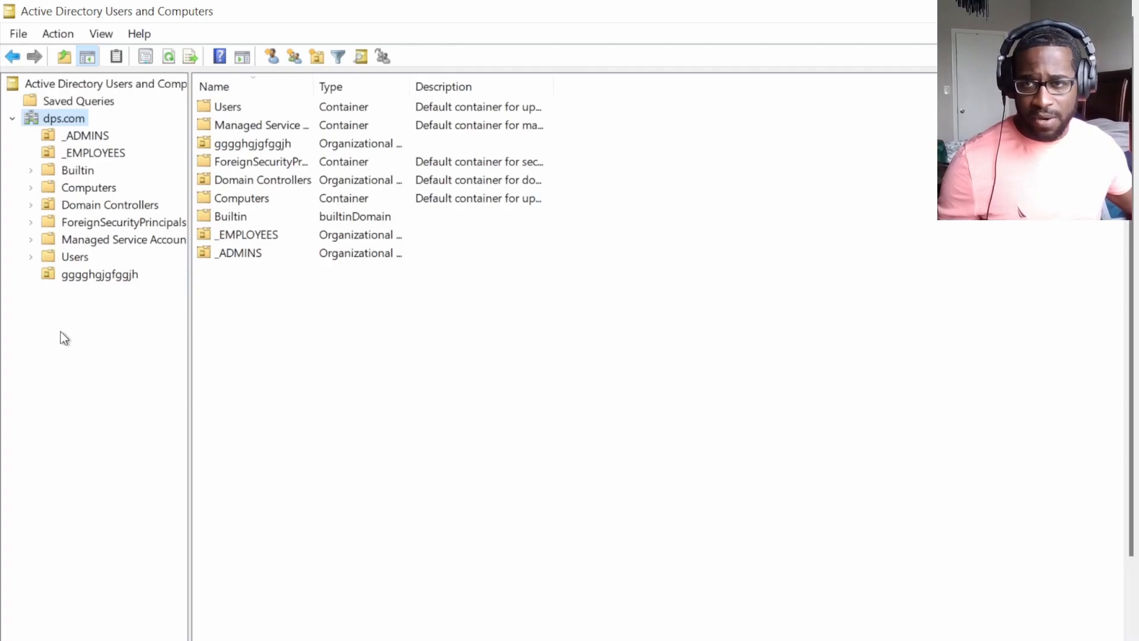
pyautogui.rightClick(59, 122)
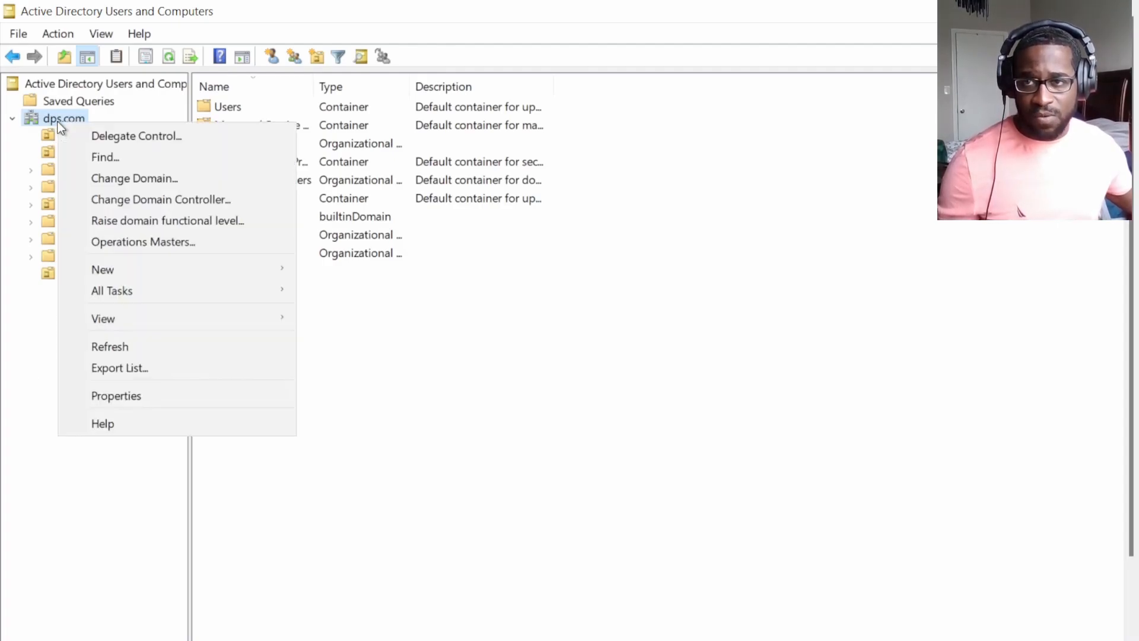
pyautogui.moveTo(117, 275)
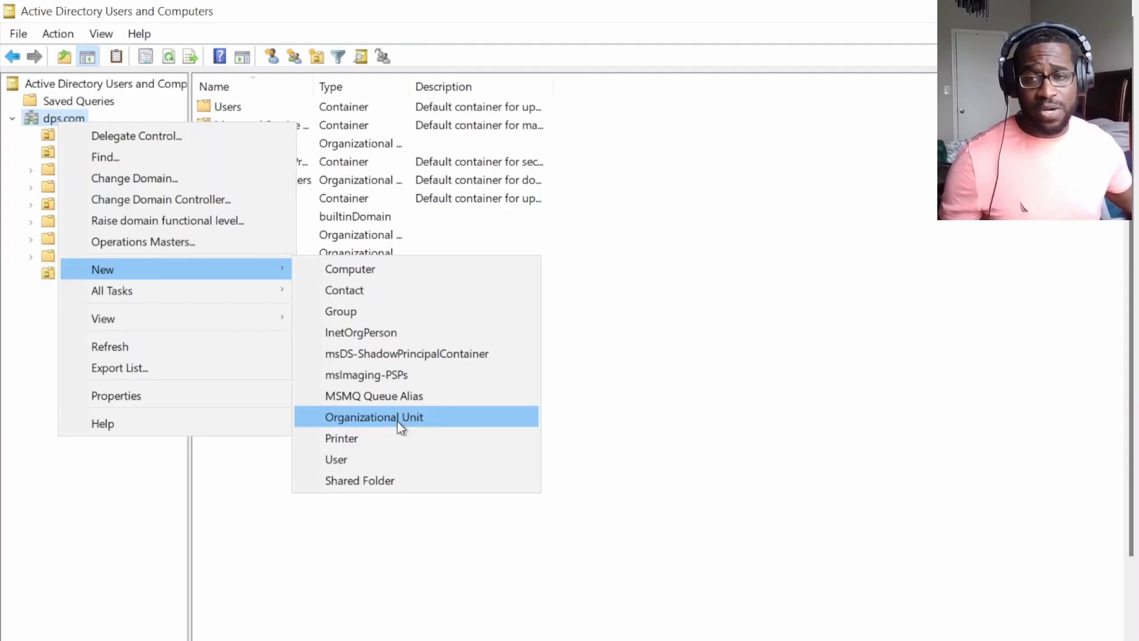
pyautogui.click(397, 421)
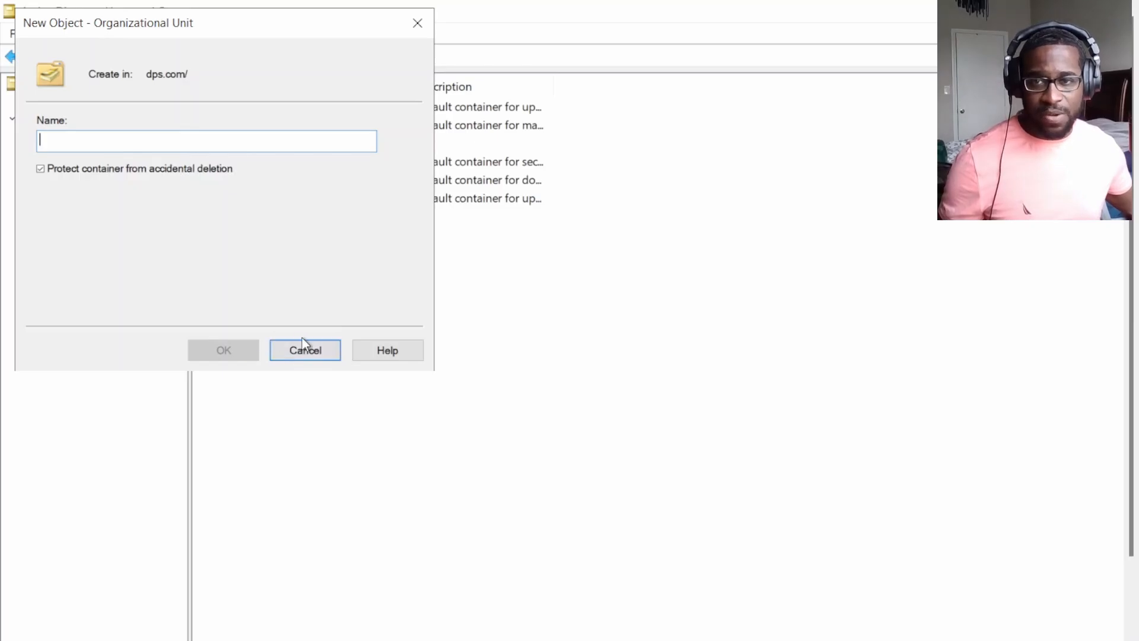
pyautogui.click(307, 355)
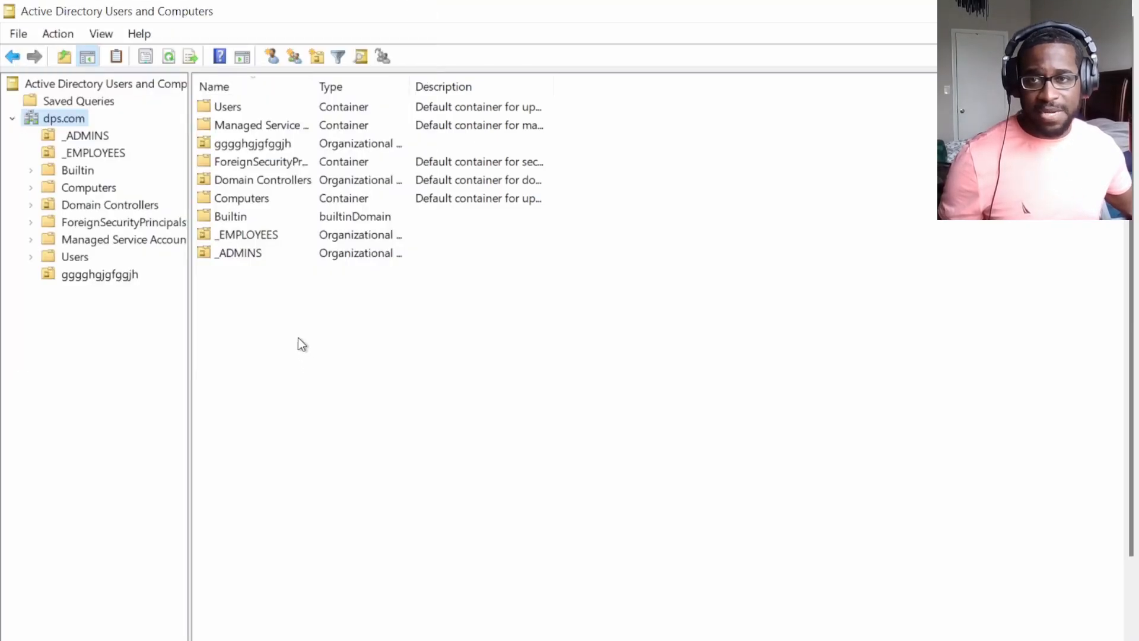
# Select the _EMPLOYEES unit, keep its name, and choose New > User from its context menu.
pyautogui.click(84, 156)
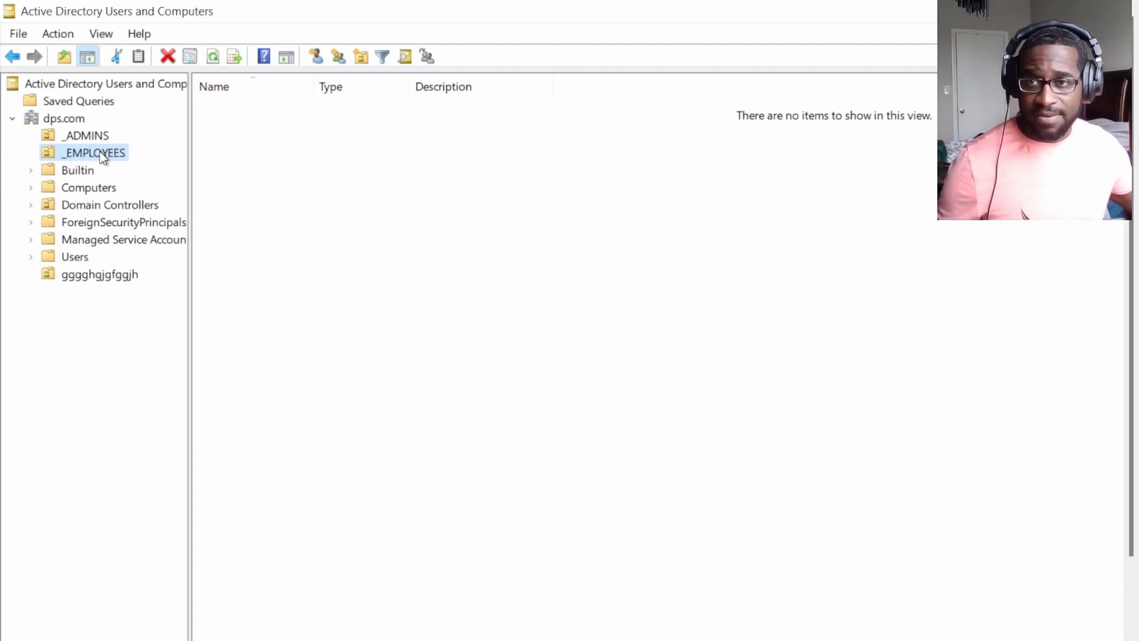
pyautogui.click(97, 157)
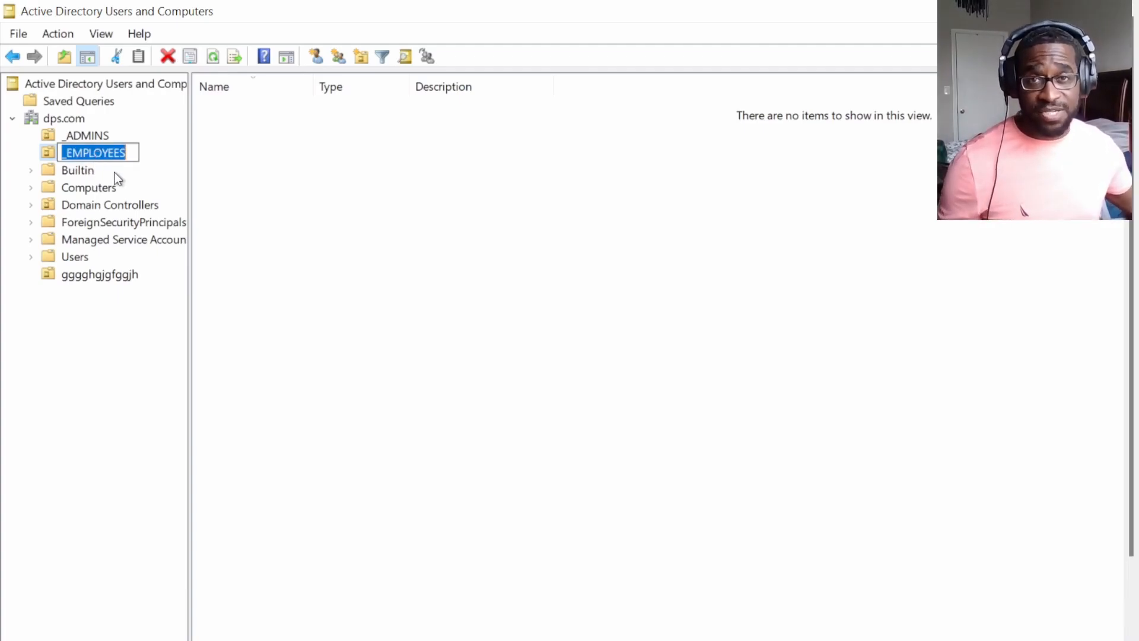
pyautogui.click(279, 196)
pyautogui.click(72, 152)
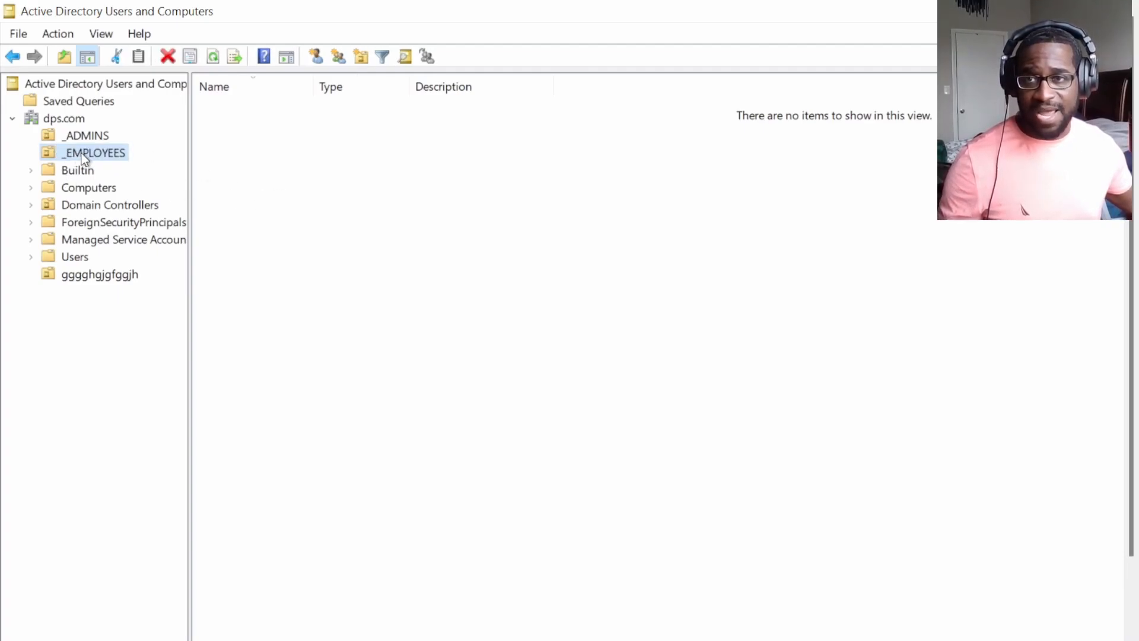
pyautogui.rightClick(428, 210)
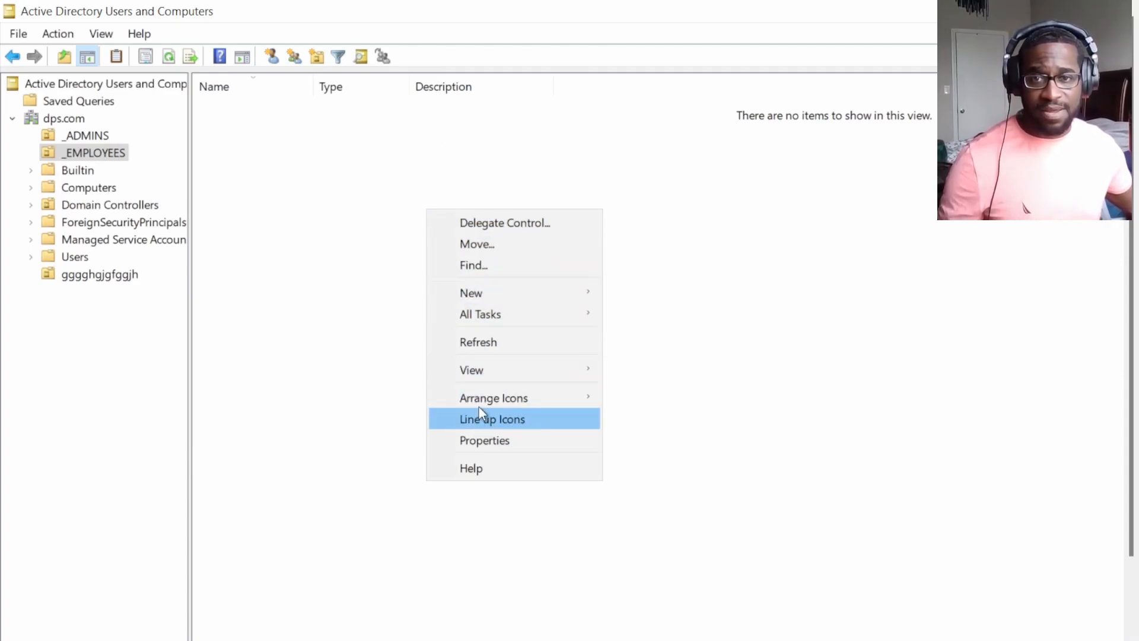
pyautogui.moveTo(471, 296)
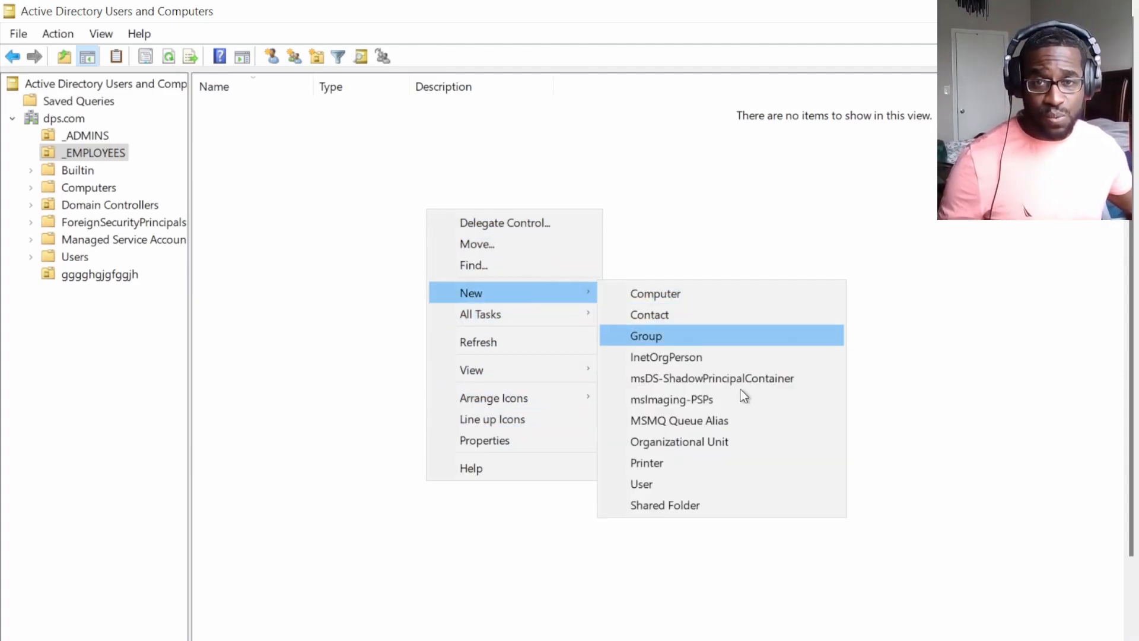
pyautogui.click(678, 486)
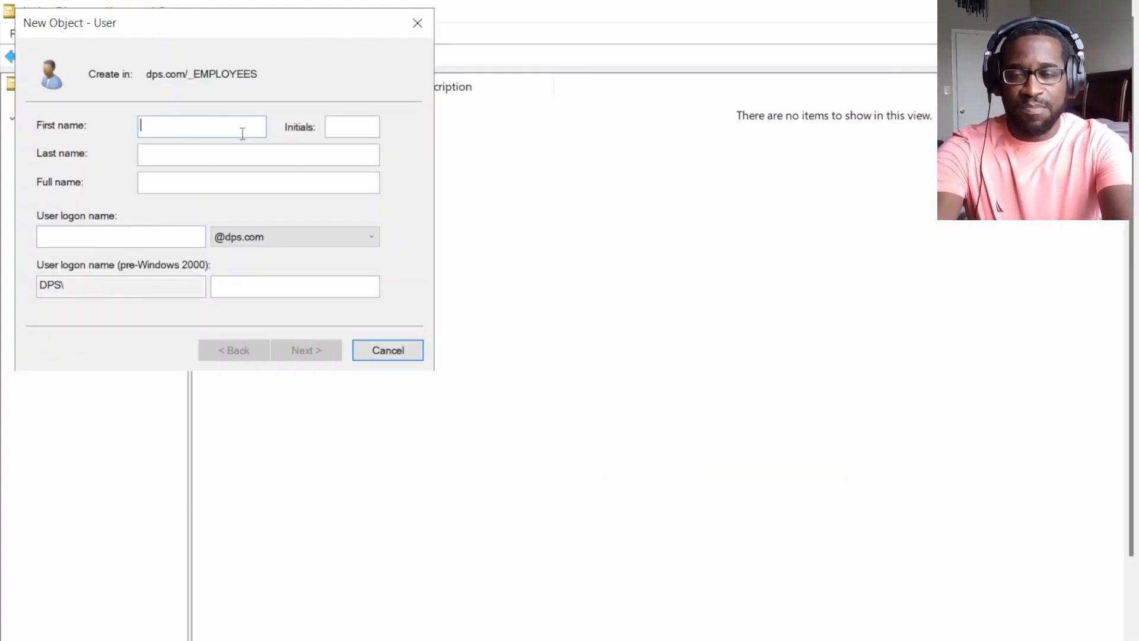
pyautogui.write('jo')
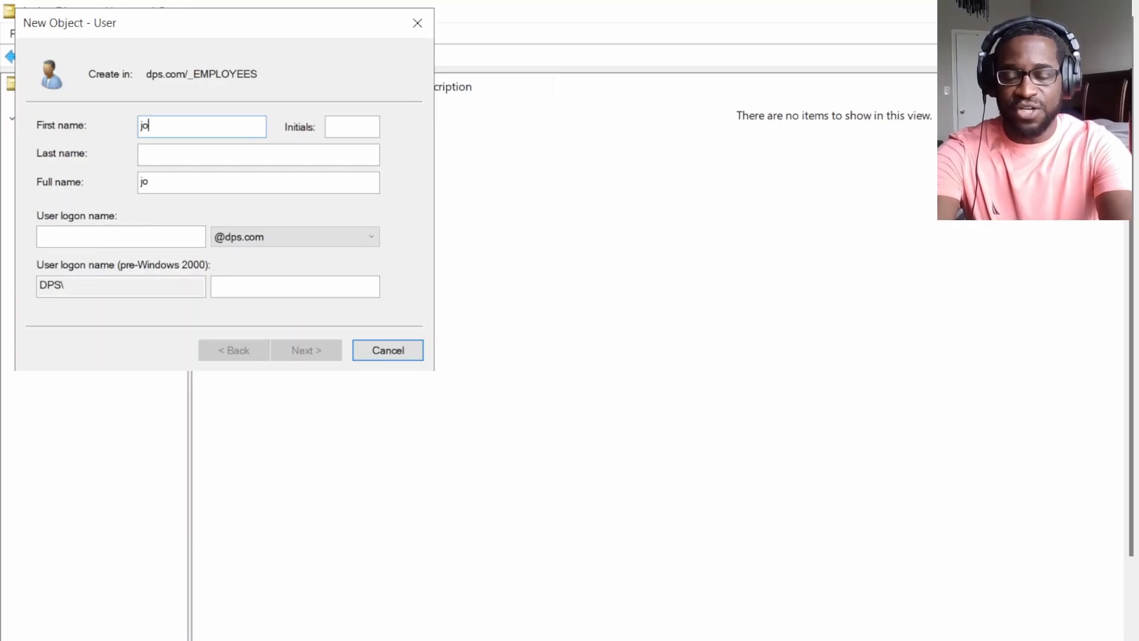
pyautogui.write('hn')
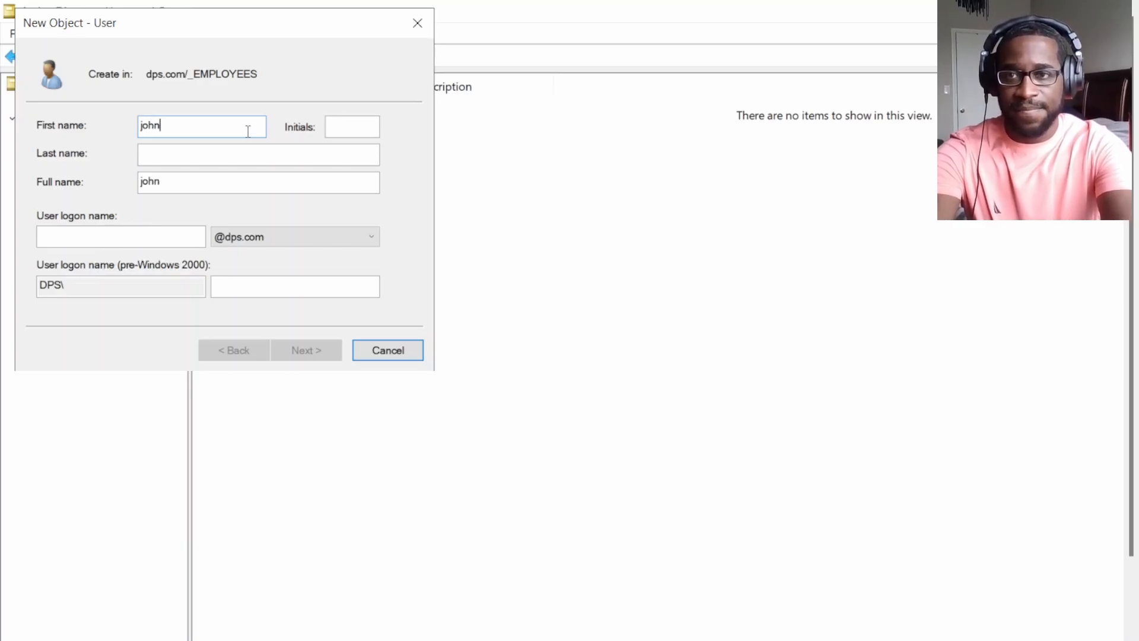
pyautogui.press('Tab')
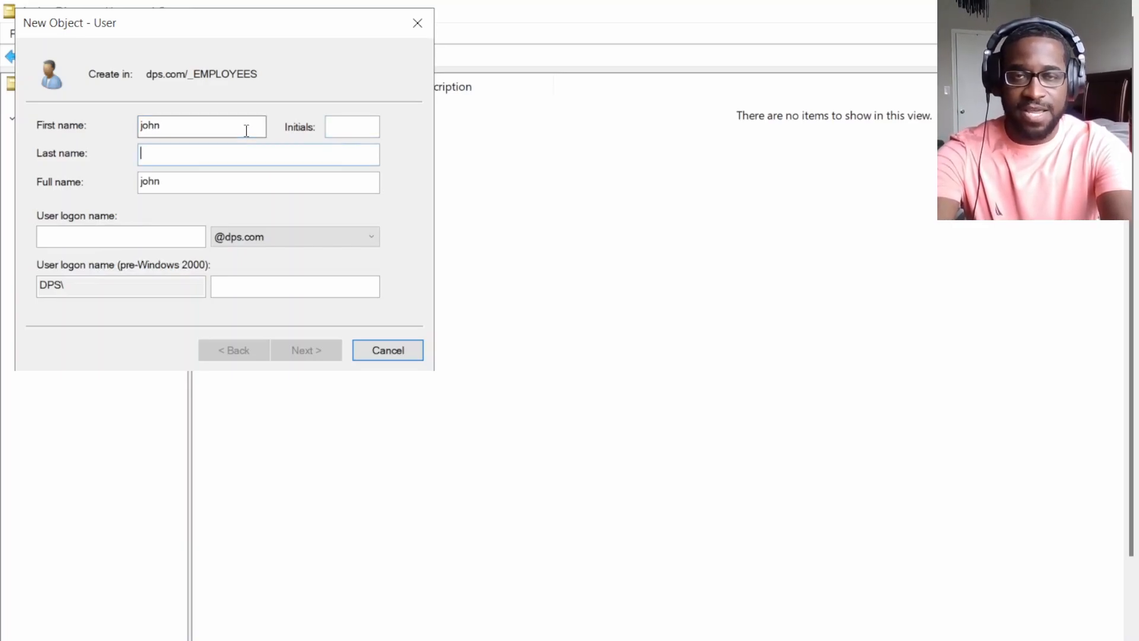
pyautogui.write('do')
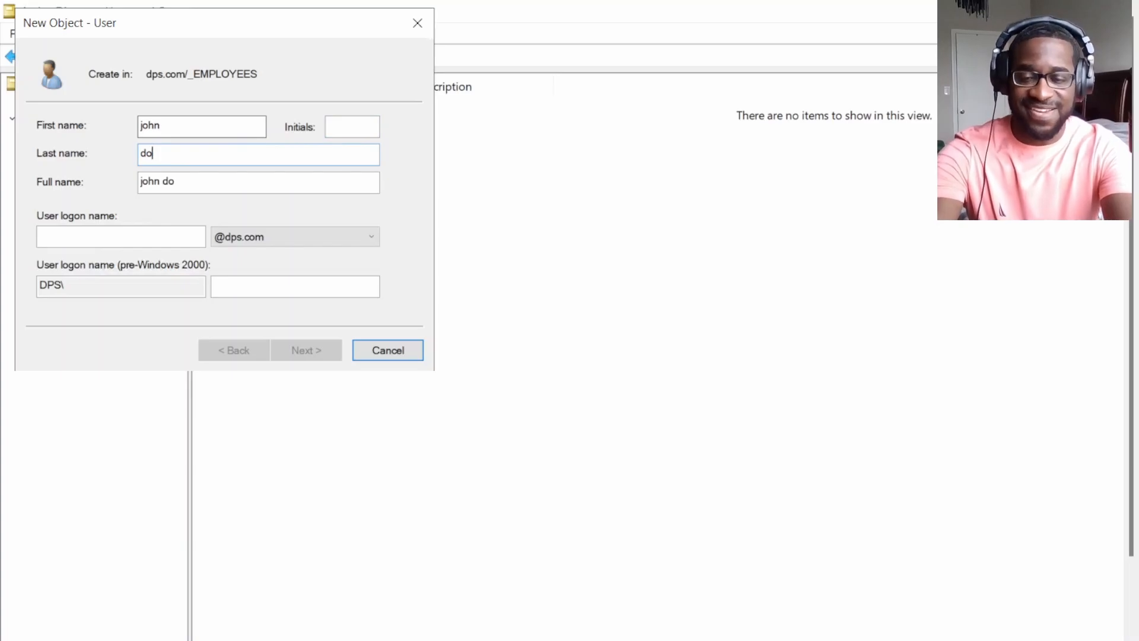
pyautogui.write('e')
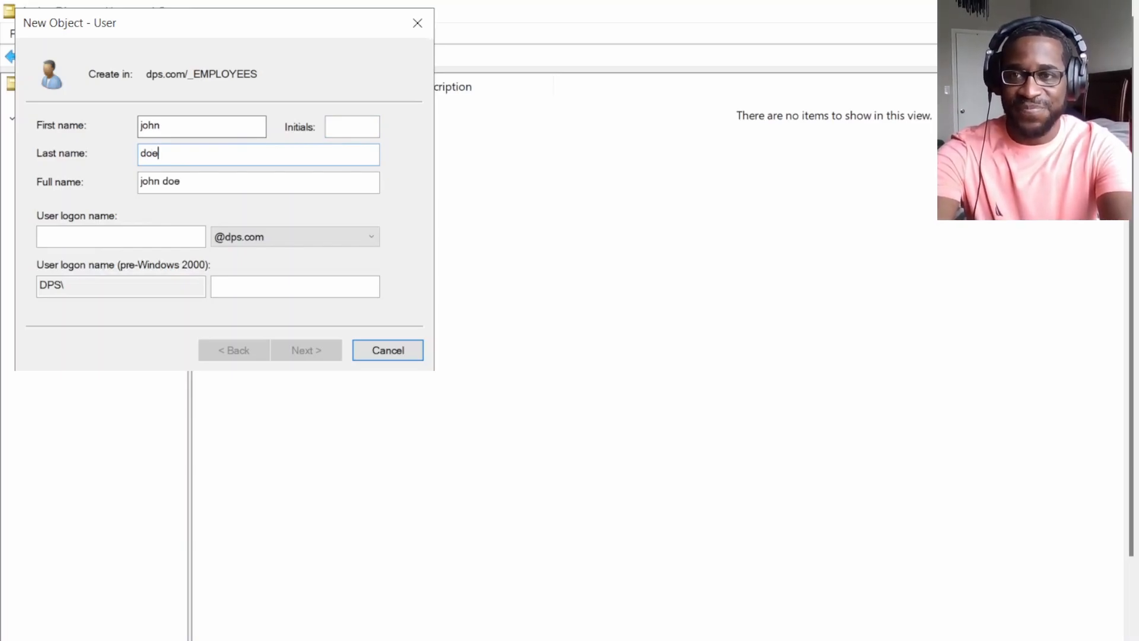
pyautogui.press('Tab')
pyautogui.press('Tab')
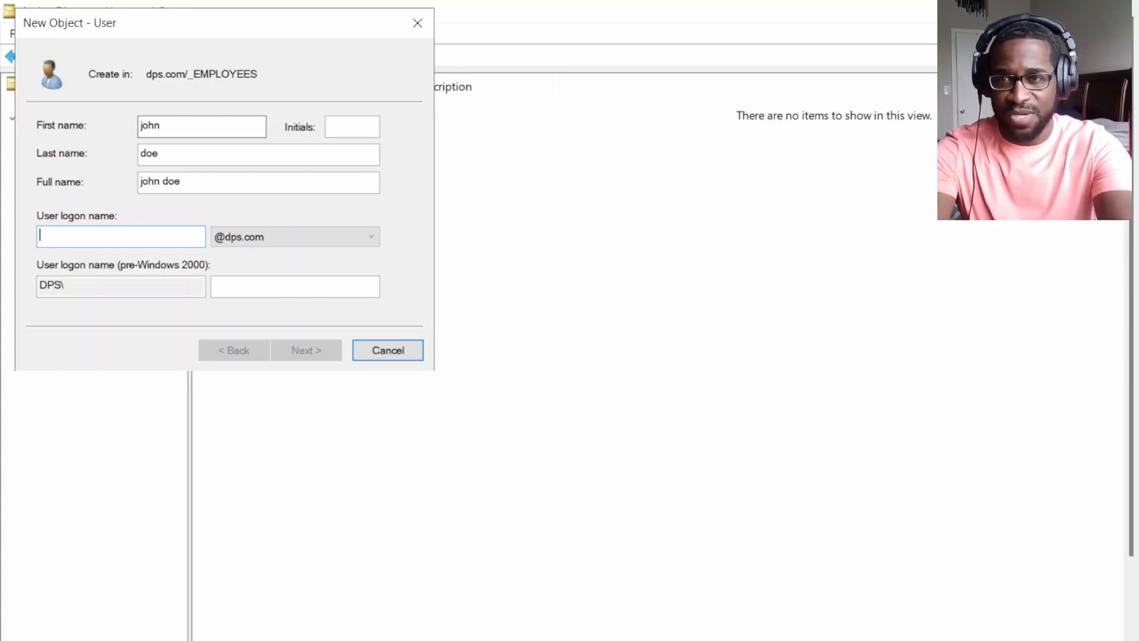
pyautogui.write('john.doe')
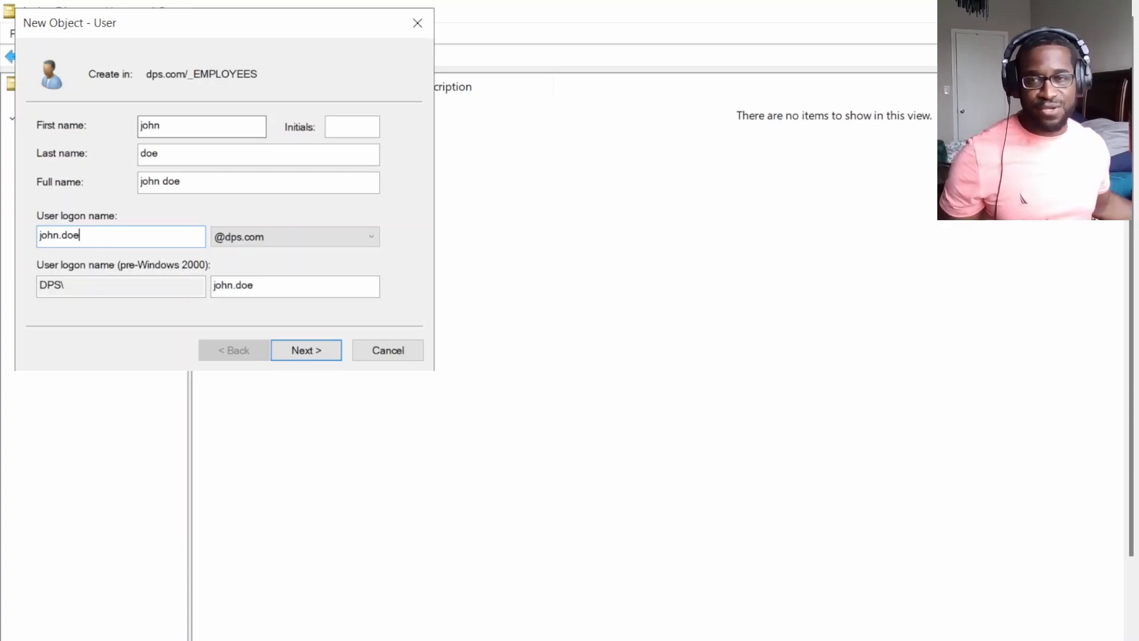
# Enter and confirm the user's password and clear 'User must change password at next logon'.
pyautogui.click(309, 350)
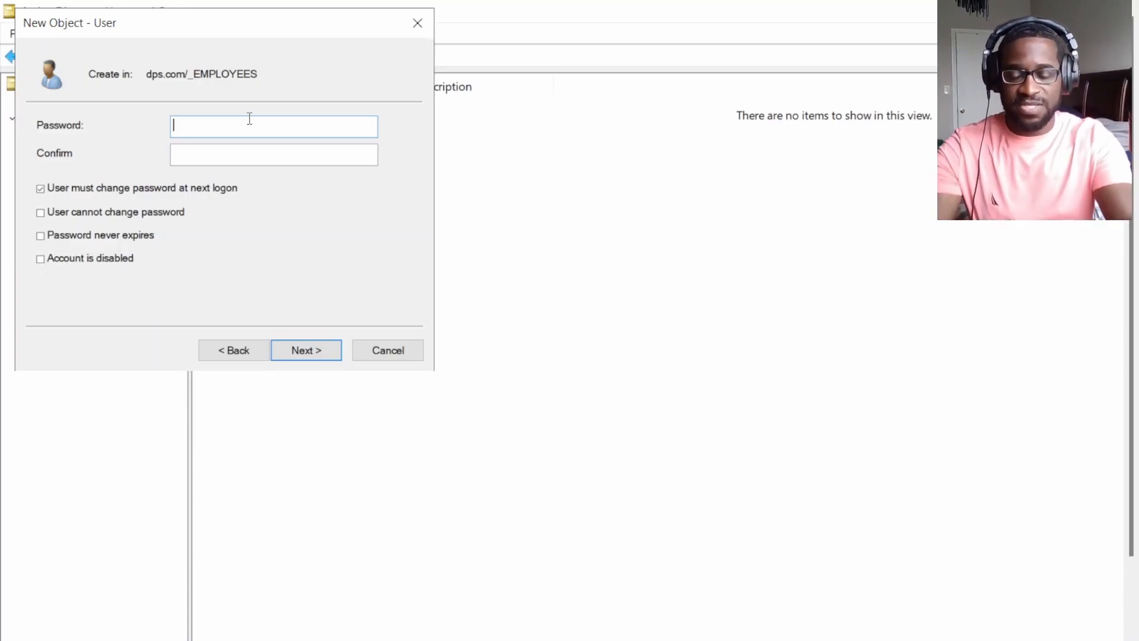
pyautogui.write('P')
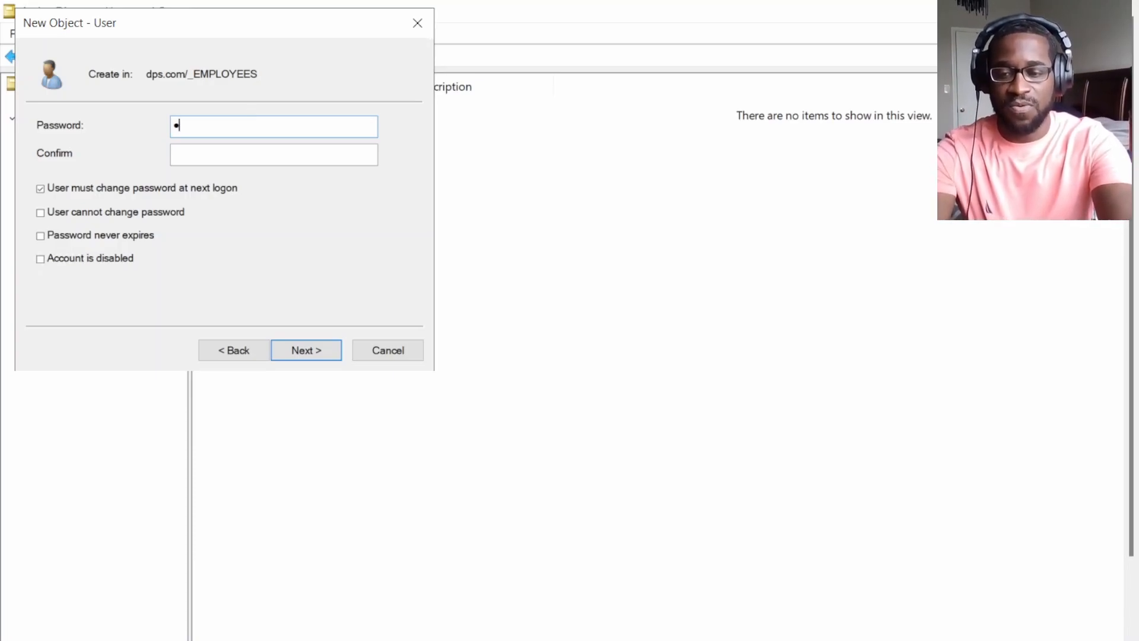
pyautogui.write('a')
pyautogui.press('BackSpace')
pyautogui.press('BackSpace')
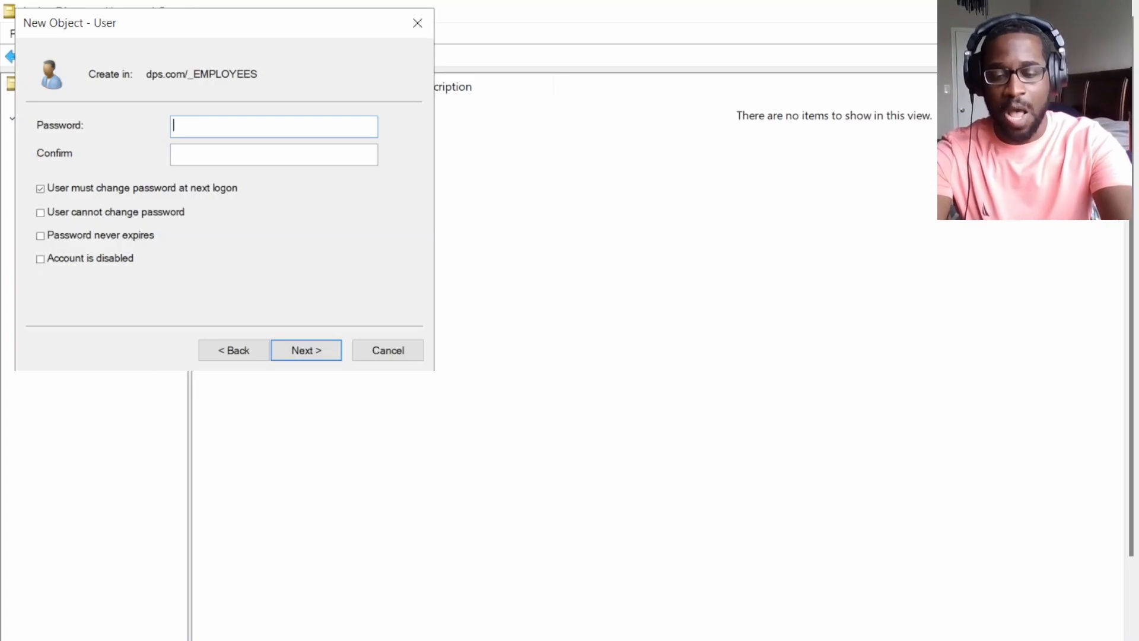
pyautogui.write('••••••')
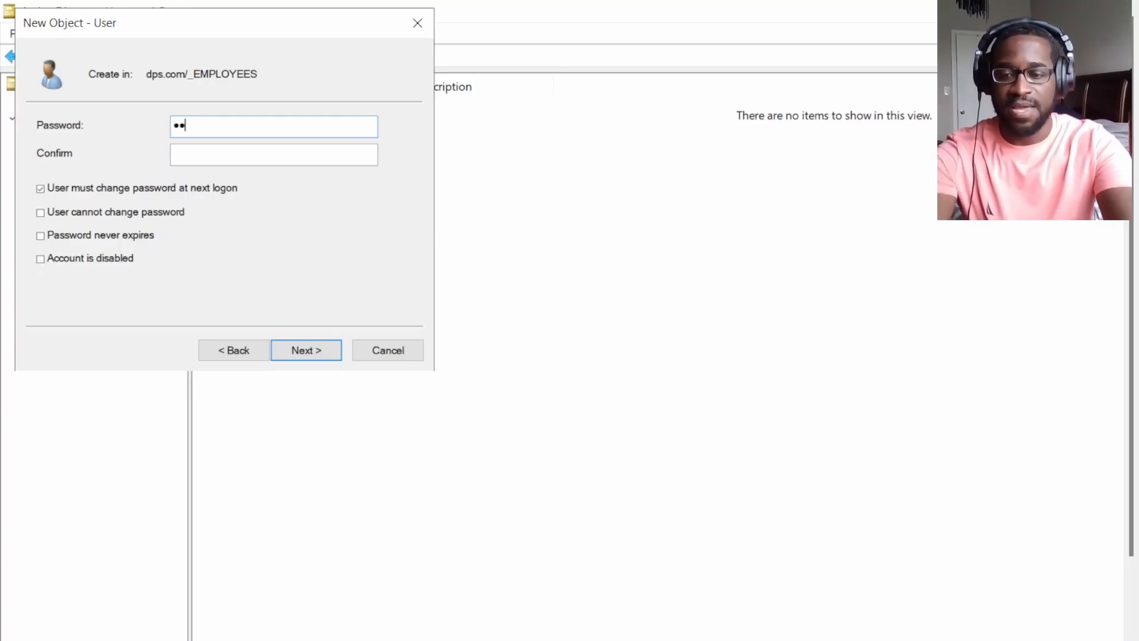
pyautogui.write('••••')
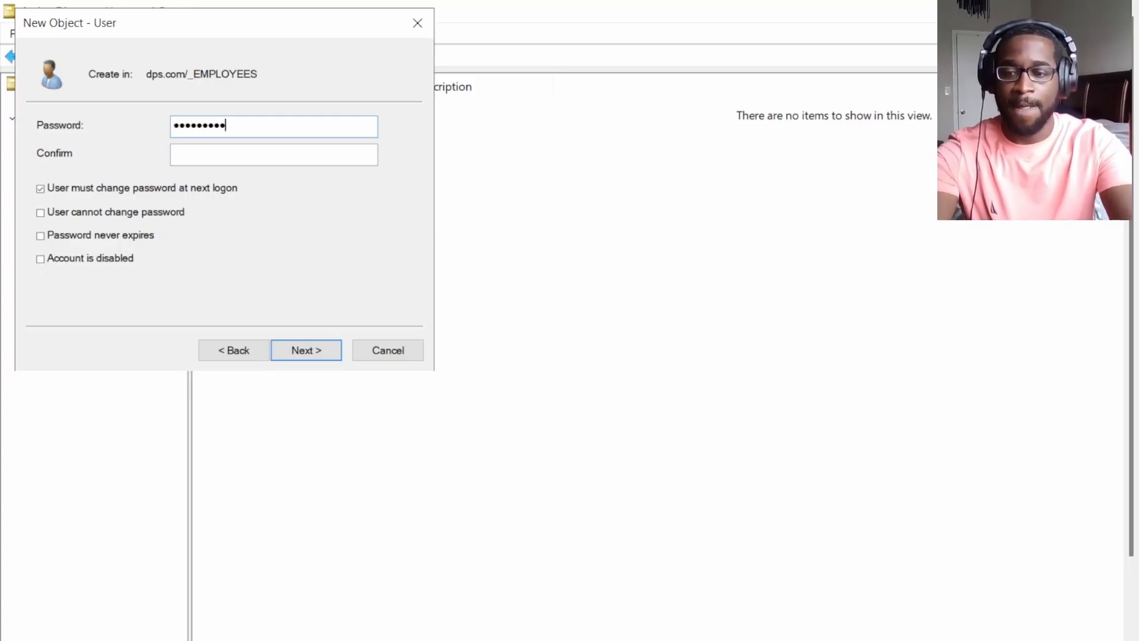
pyautogui.press('Tab')
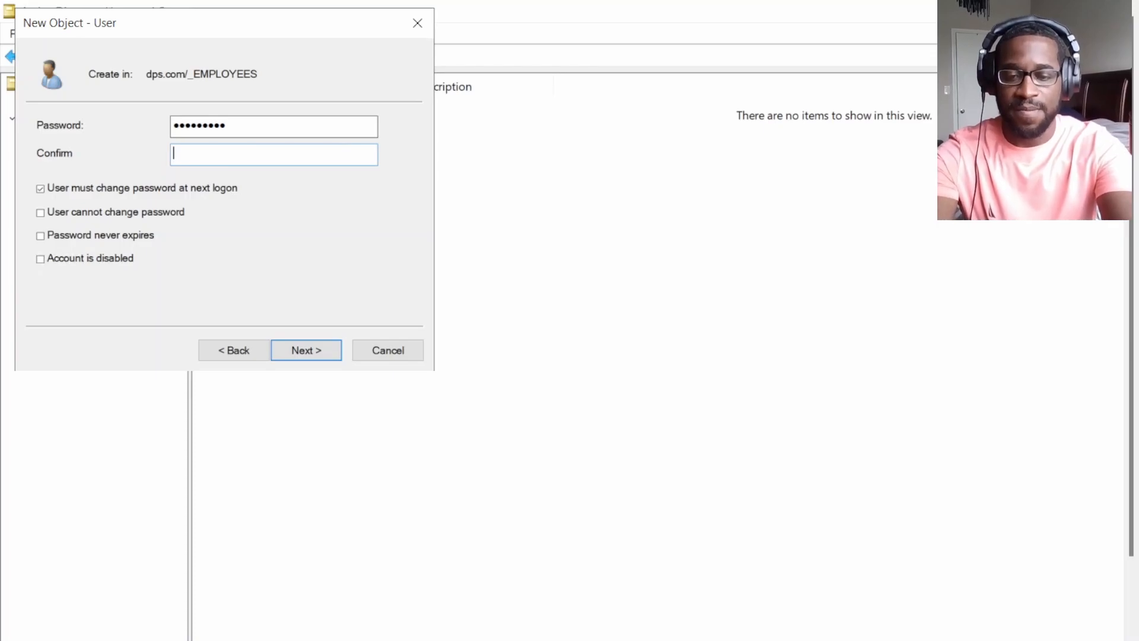
pyautogui.write('•••')
pyautogui.write('***')
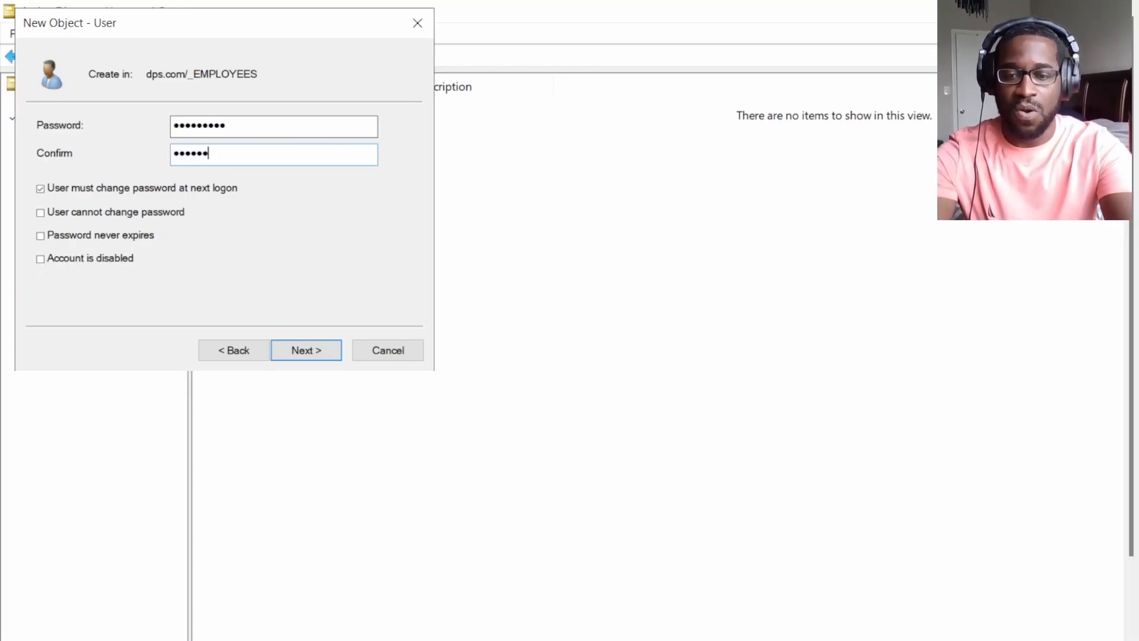
pyautogui.write('*')
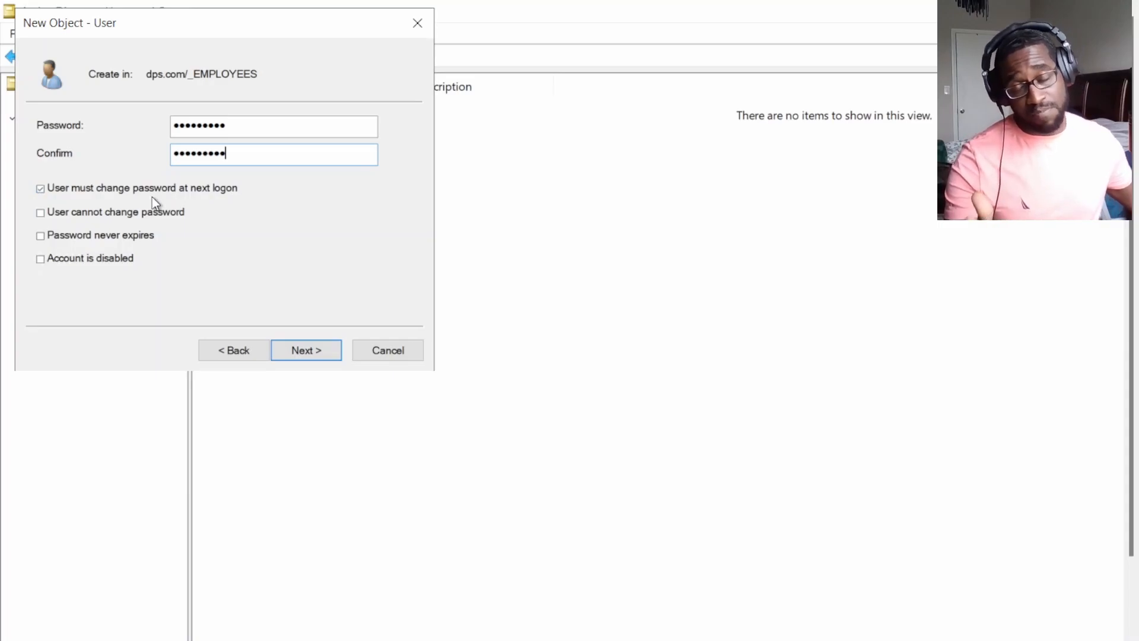
pyautogui.click(40, 189)
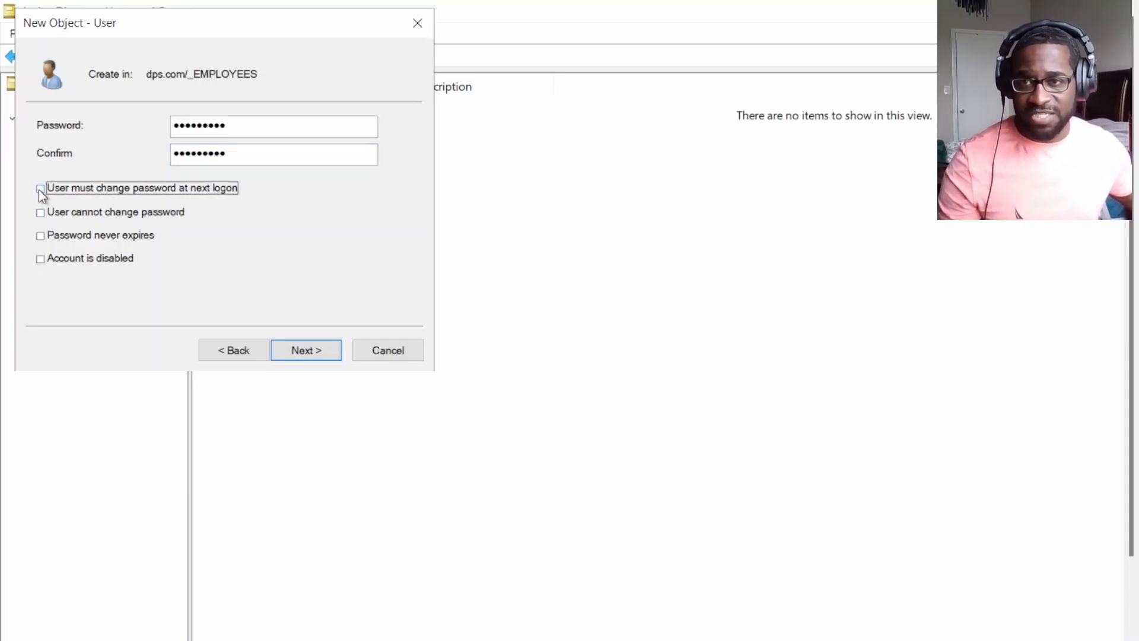
# Finish the New Object – User wizard and select the new user in the _EMPLOYEES list.
pyautogui.click(316, 354)
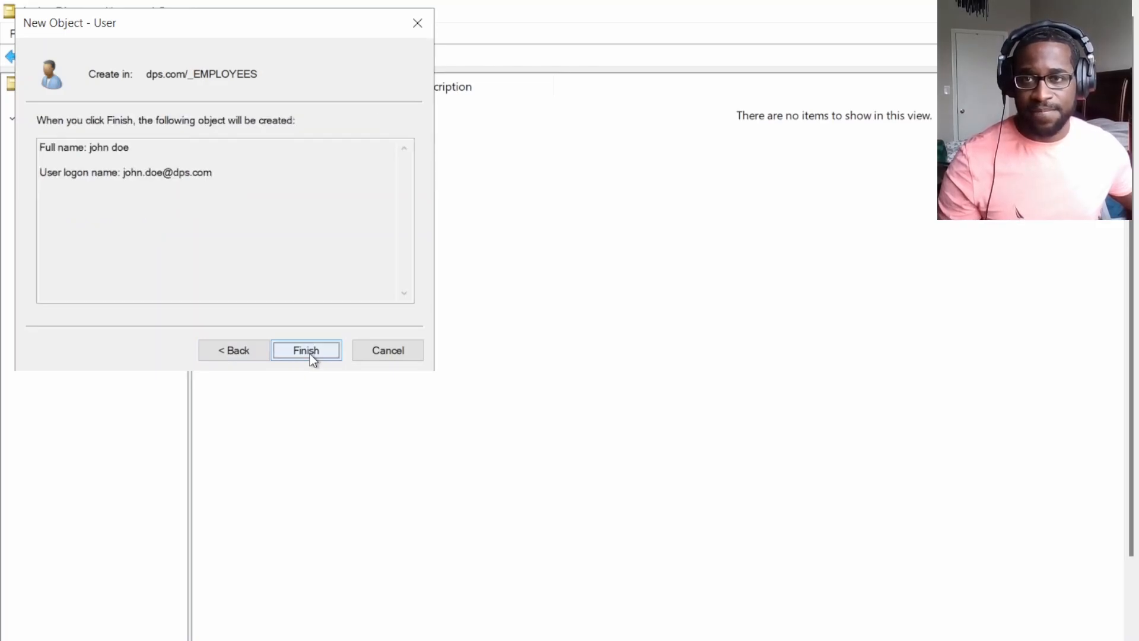
pyautogui.click(309, 359)
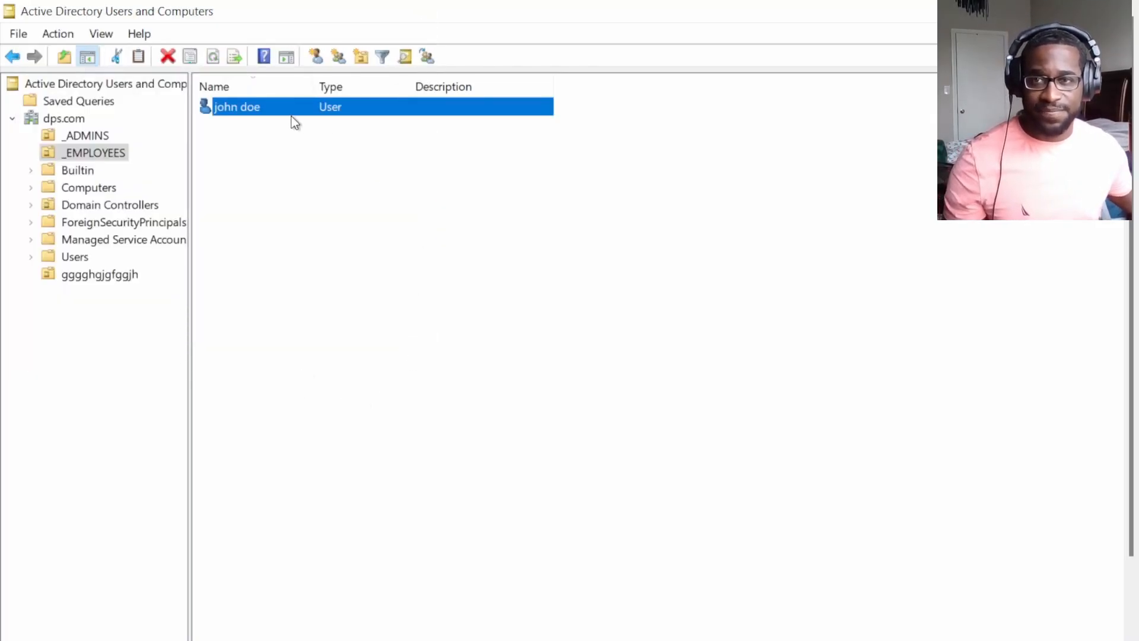
pyautogui.click(261, 221)
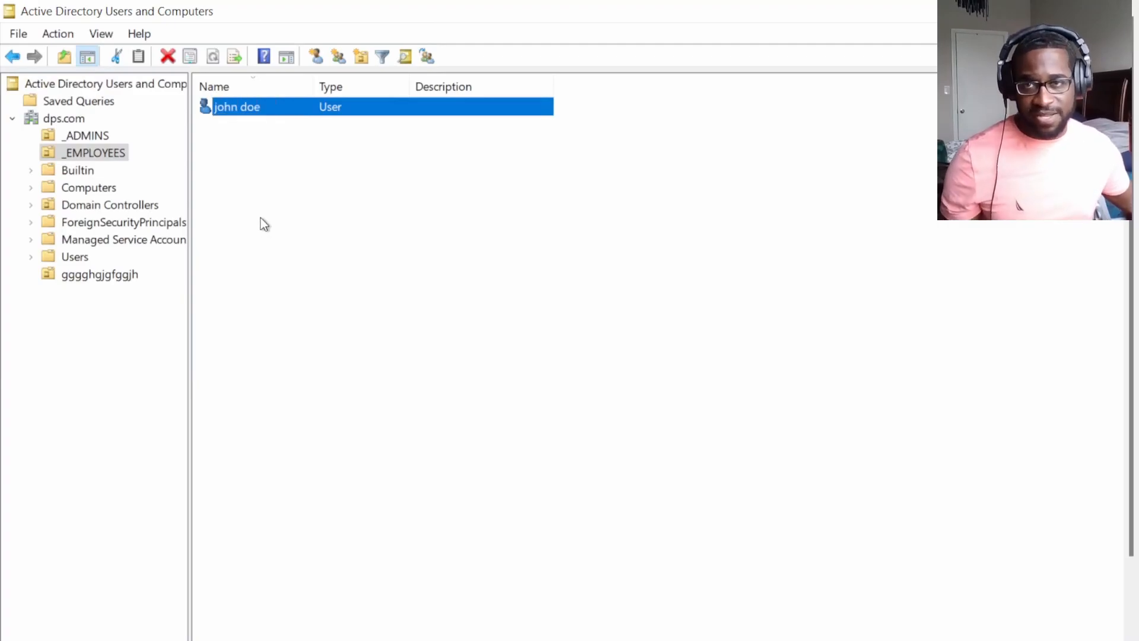
pyautogui.click(275, 201)
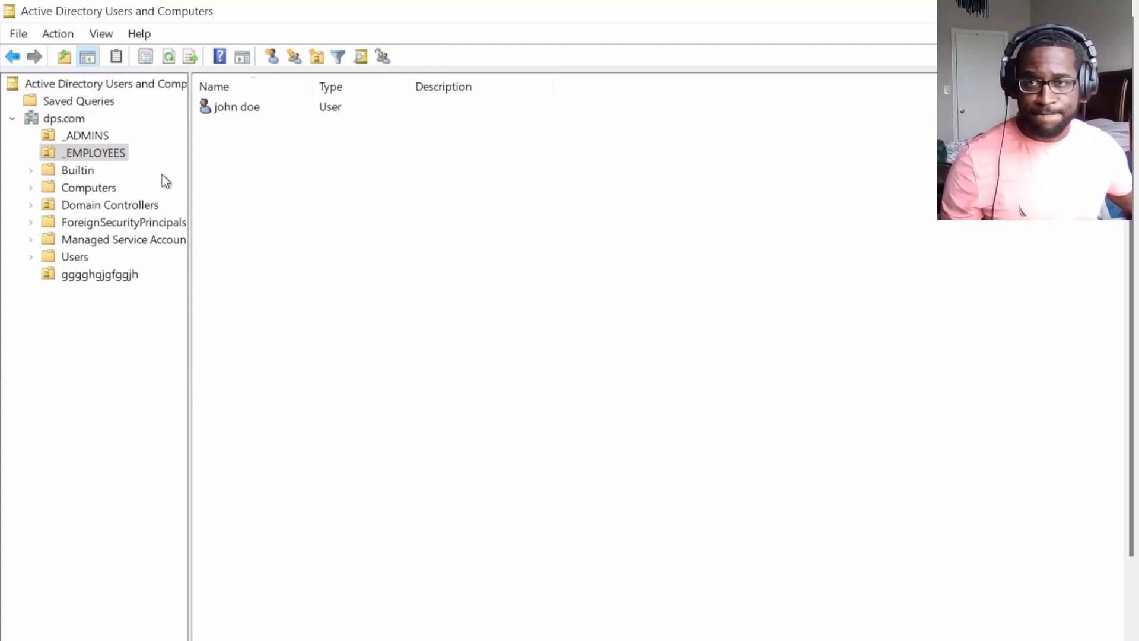
pyautogui.click(232, 110)
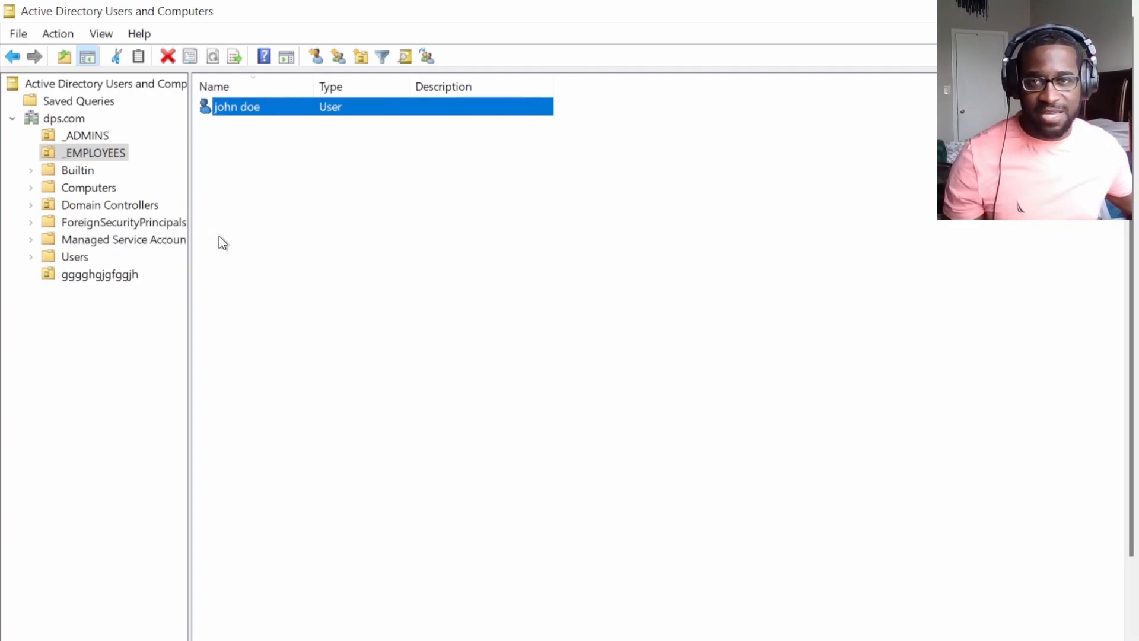
pyautogui.click(313, 109)
pyautogui.click(254, 173)
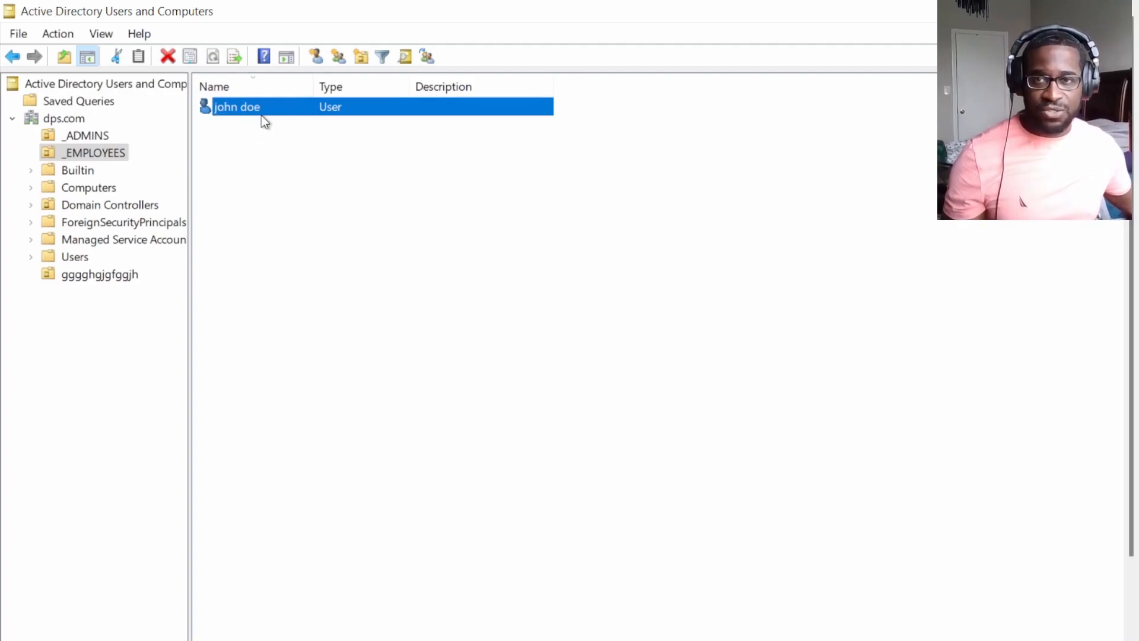
# Open the new user's Properties and view the Member Of tab listing only Domain Users.
pyautogui.doubleClick(254, 114)
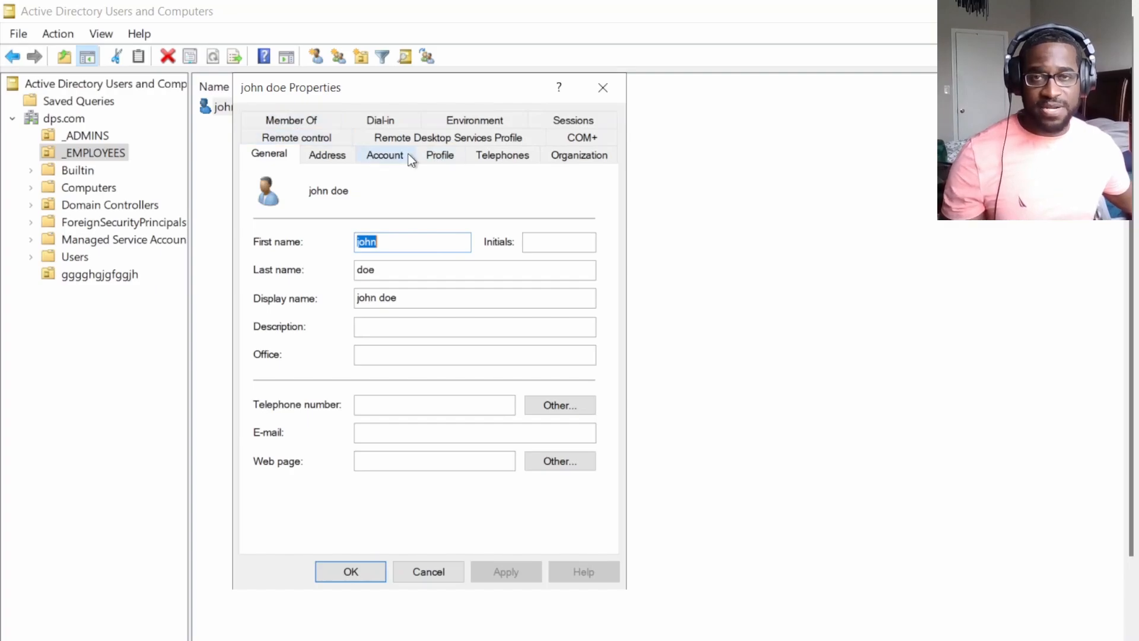
pyautogui.click(301, 120)
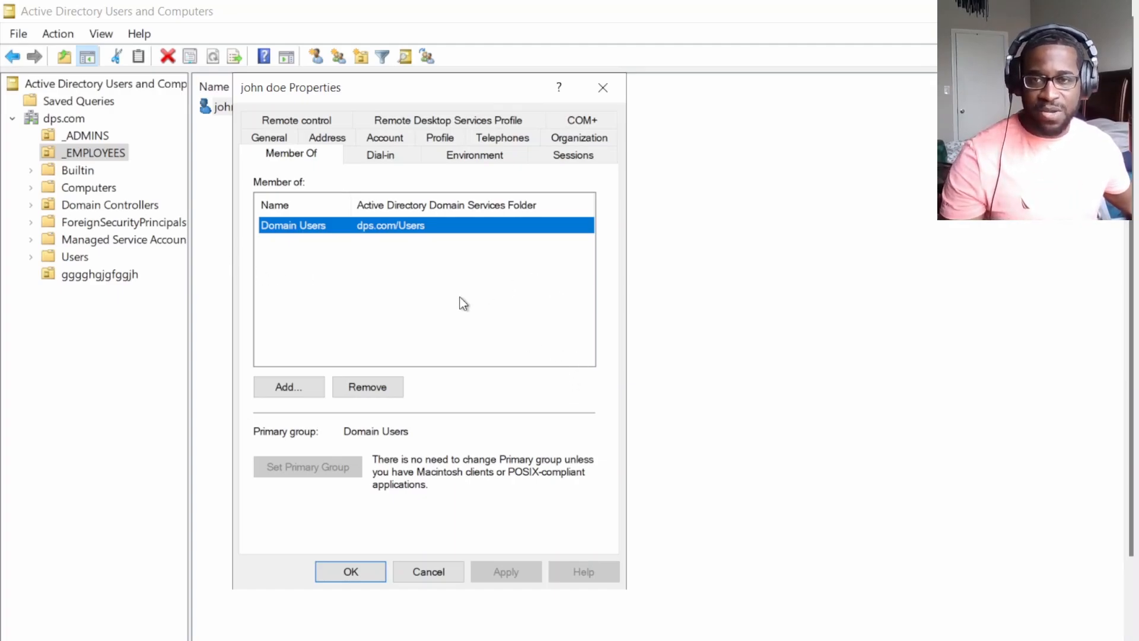
pyautogui.click(291, 393)
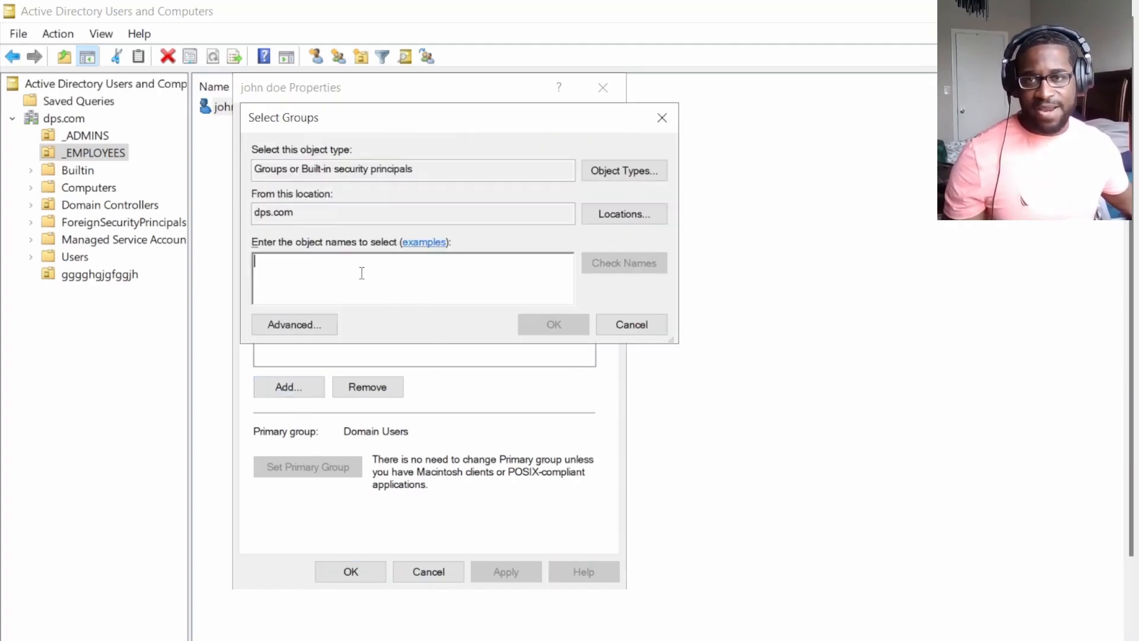
pyautogui.write('doain')
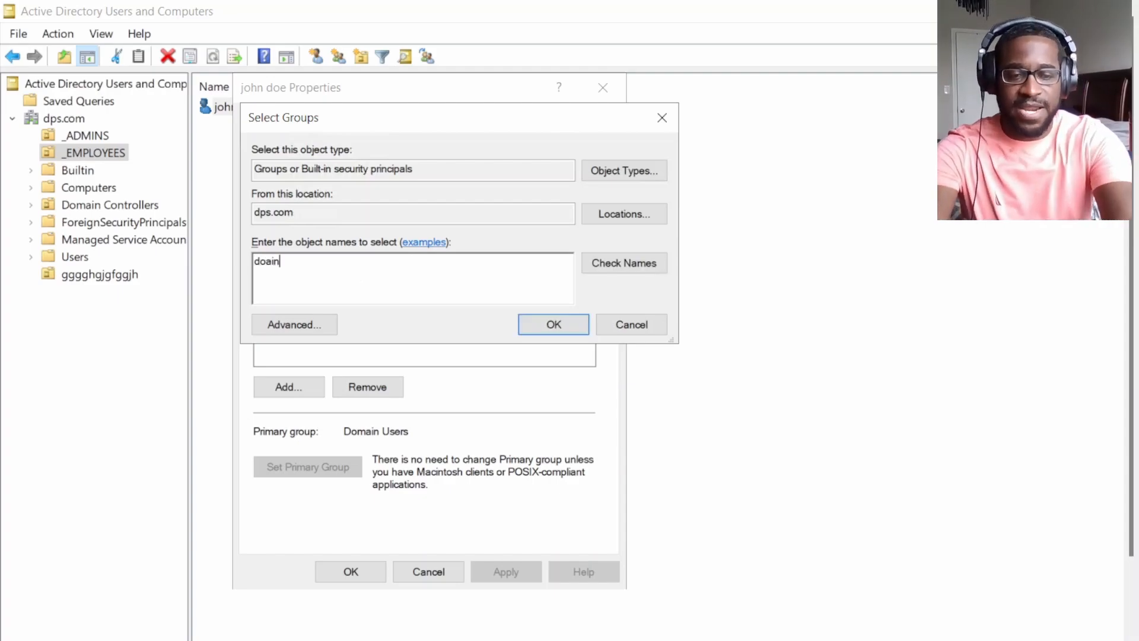
pyautogui.press('BackSpace')
pyautogui.press('BackSpace')
pyautogui.press('BackSpace')
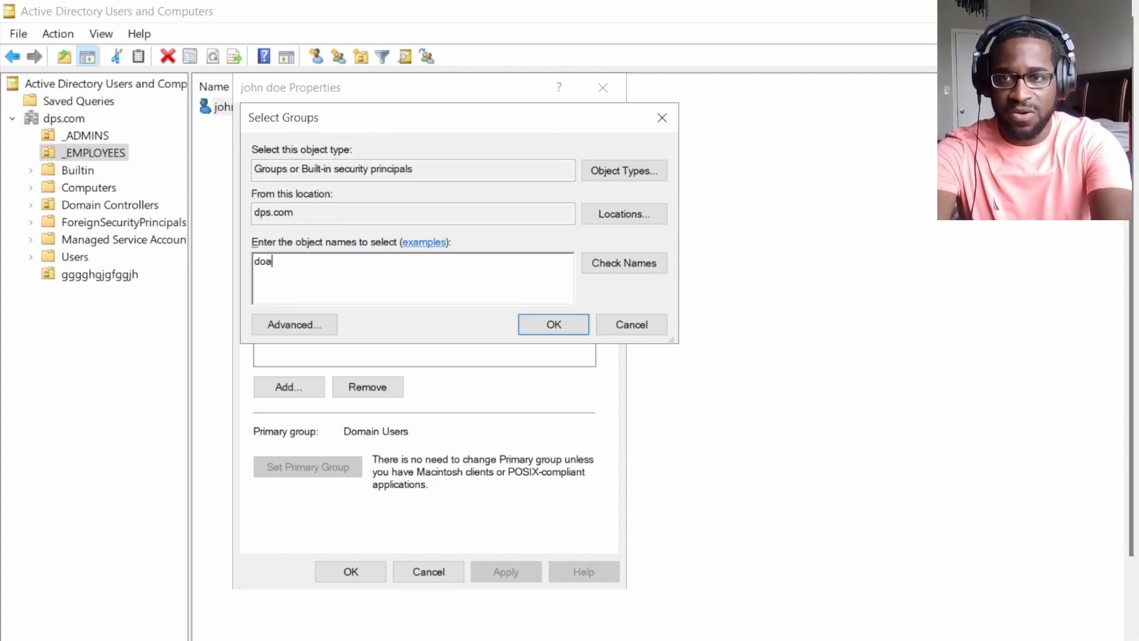
pyautogui.write('main')
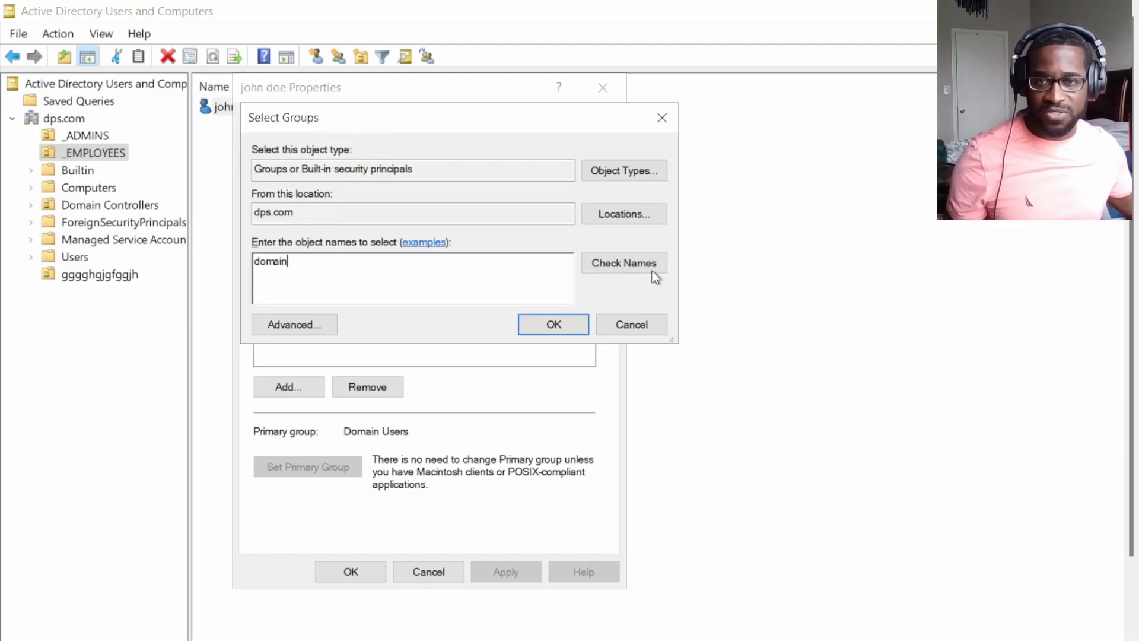
pyautogui.click(623, 265)
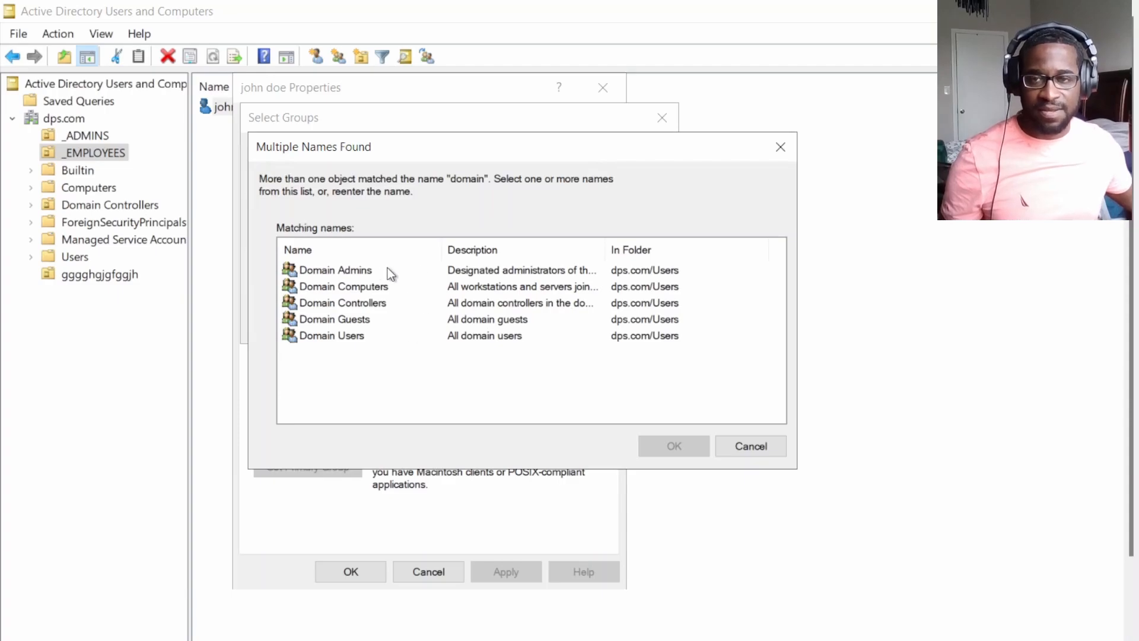
pyautogui.click(327, 339)
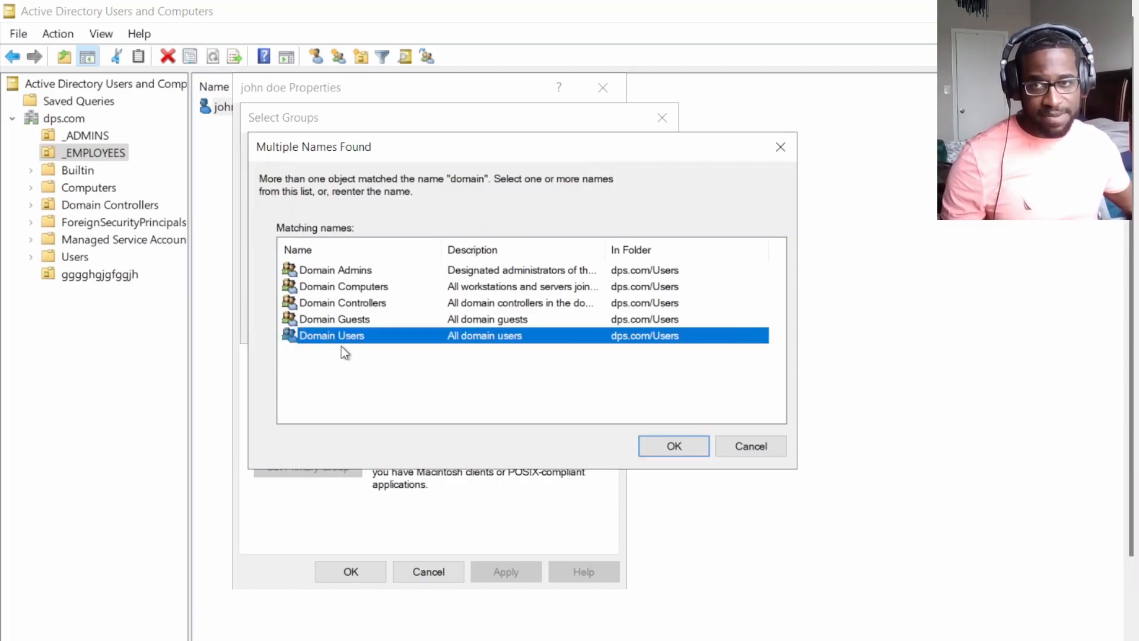
pyautogui.click(682, 452)
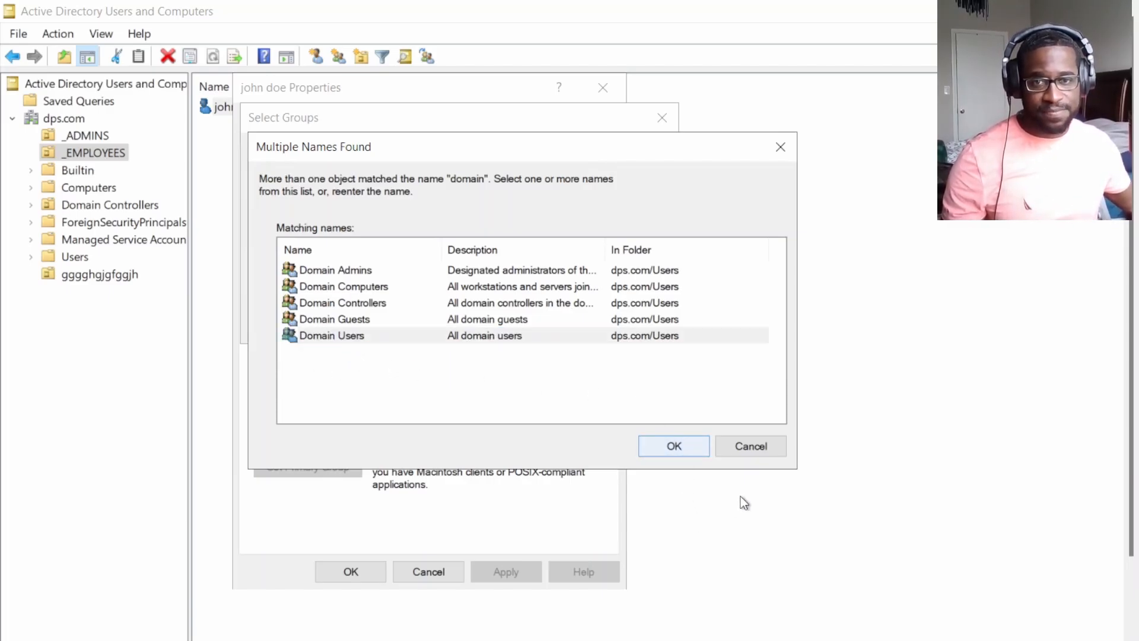
pyautogui.click(753, 446)
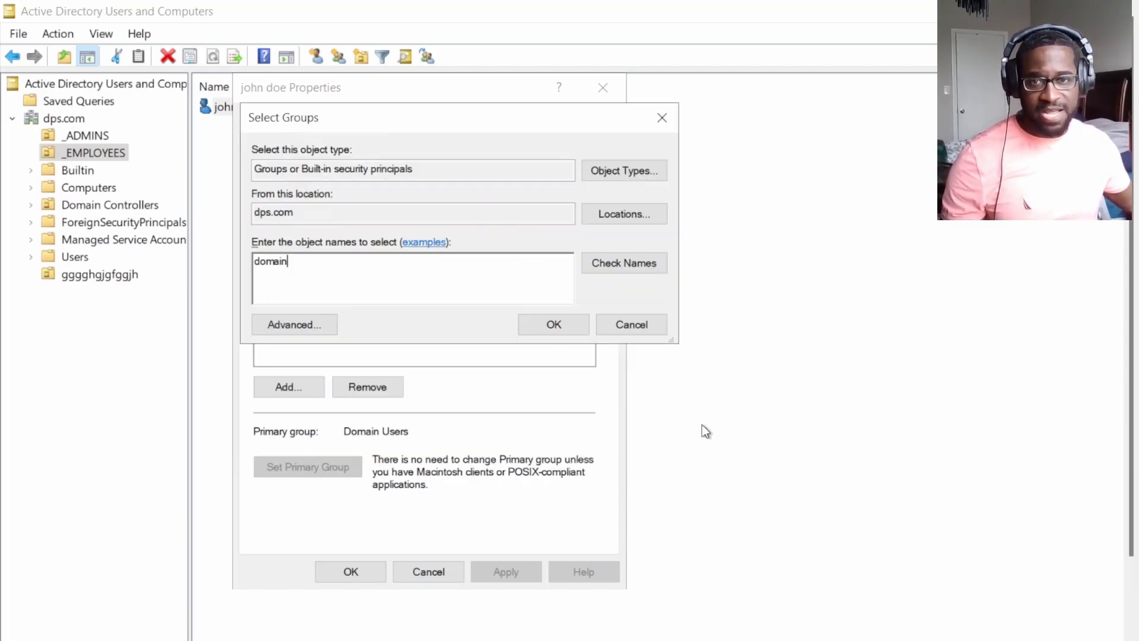
pyautogui.click(634, 325)
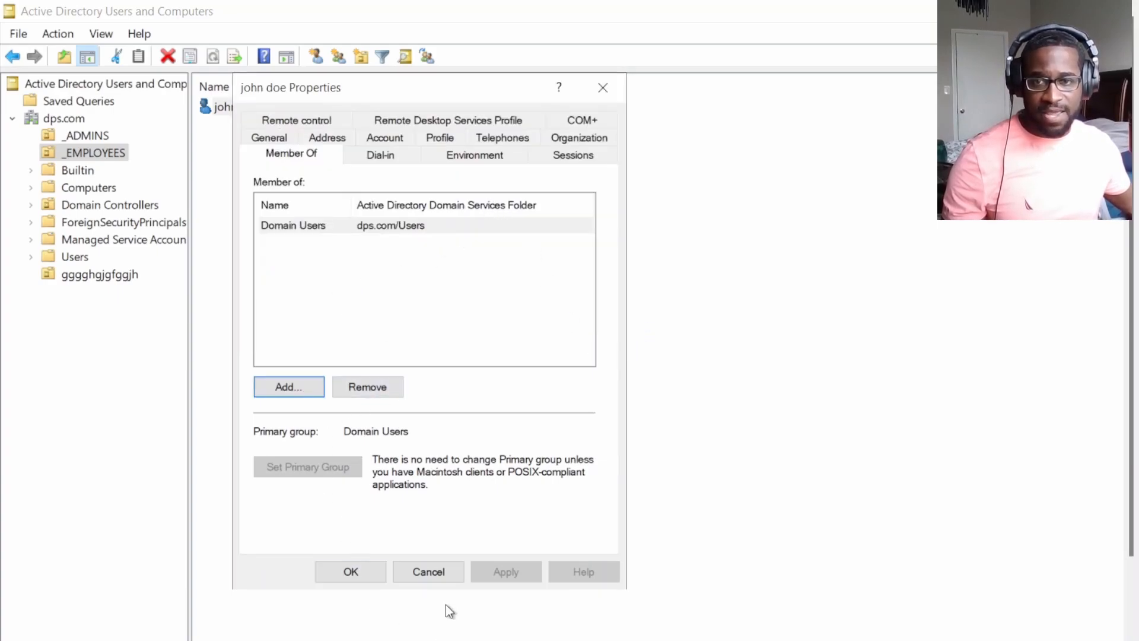
pyautogui.click(442, 574)
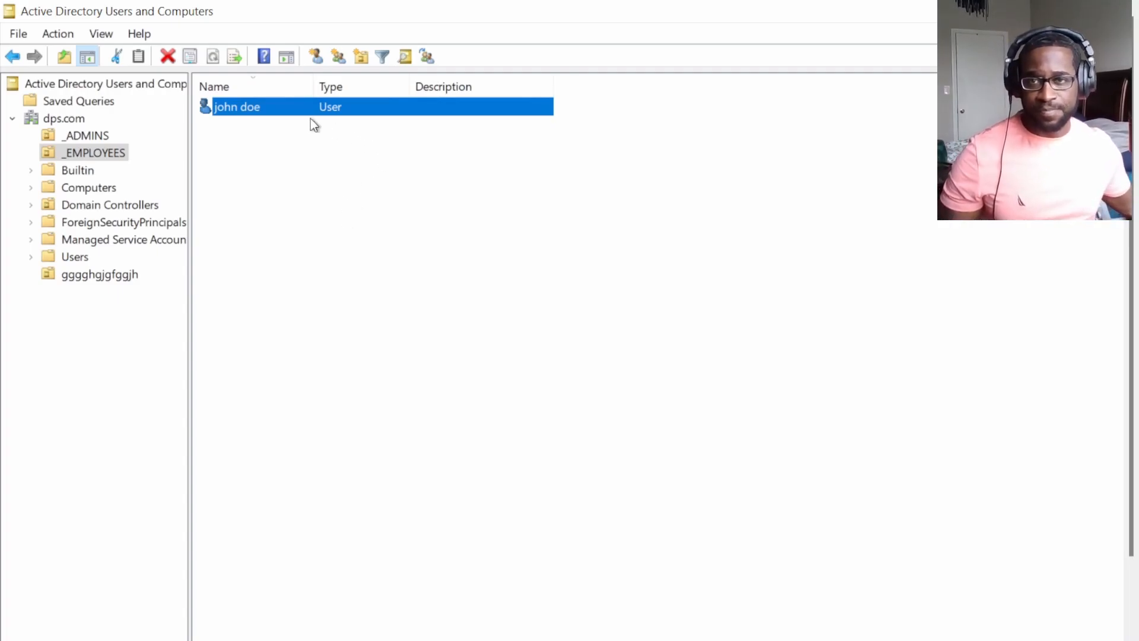
# Bring up the context menu for the new user account in _EMPLOYEES.
pyautogui.rightClick(272, 113)
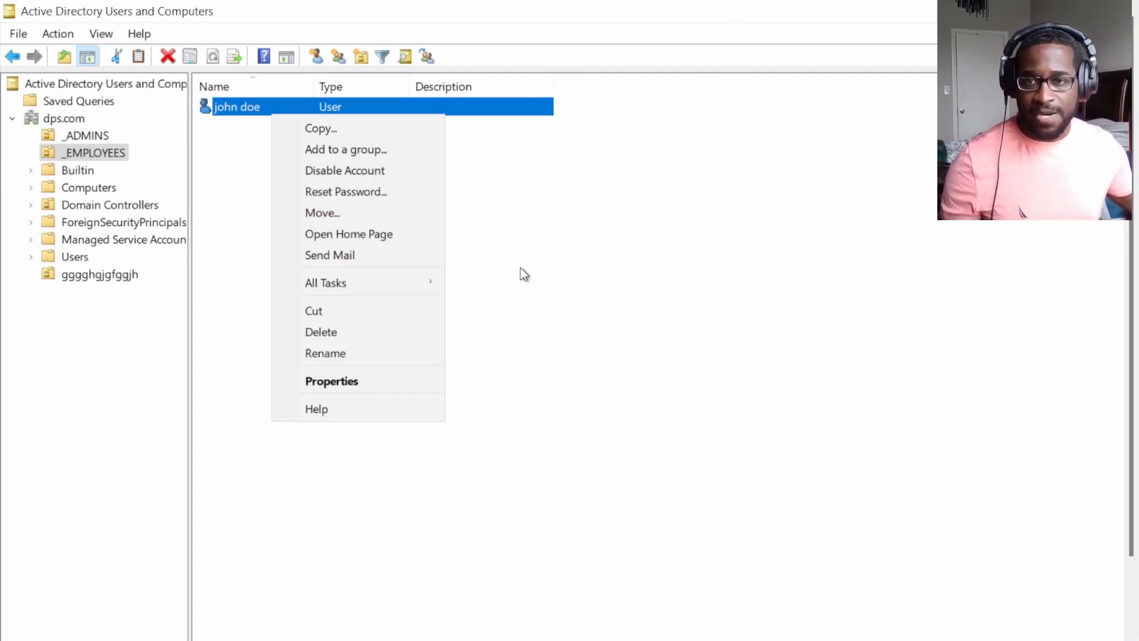
# Delete the new user account and confirm with Yes, leaving _EMPLOYEES empty.
pyautogui.click(322, 331)
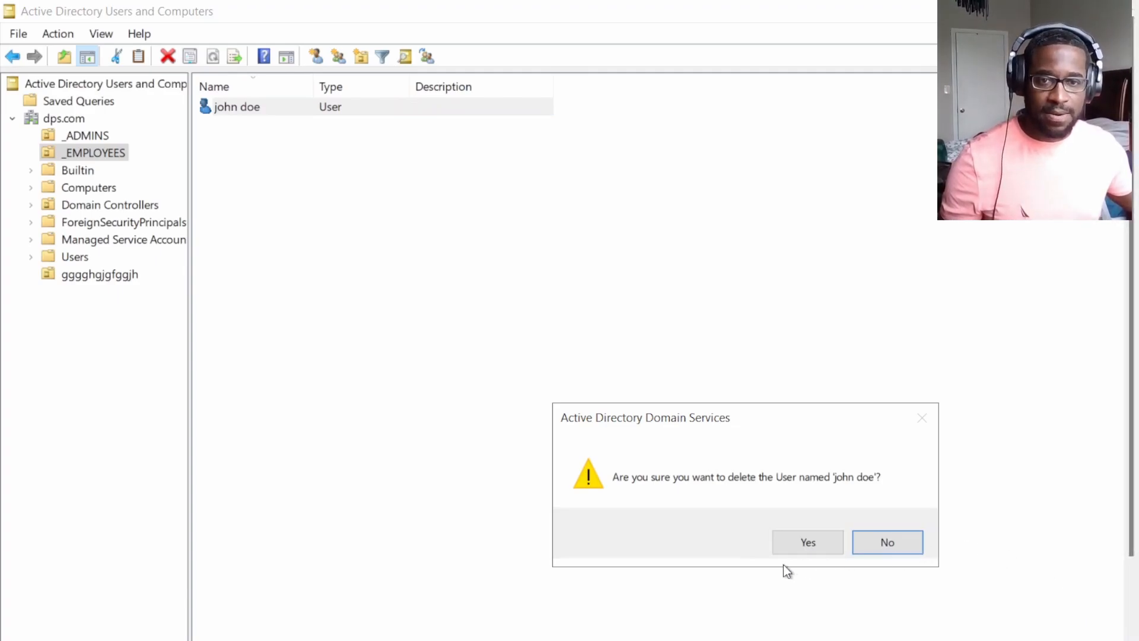
pyautogui.click(801, 544)
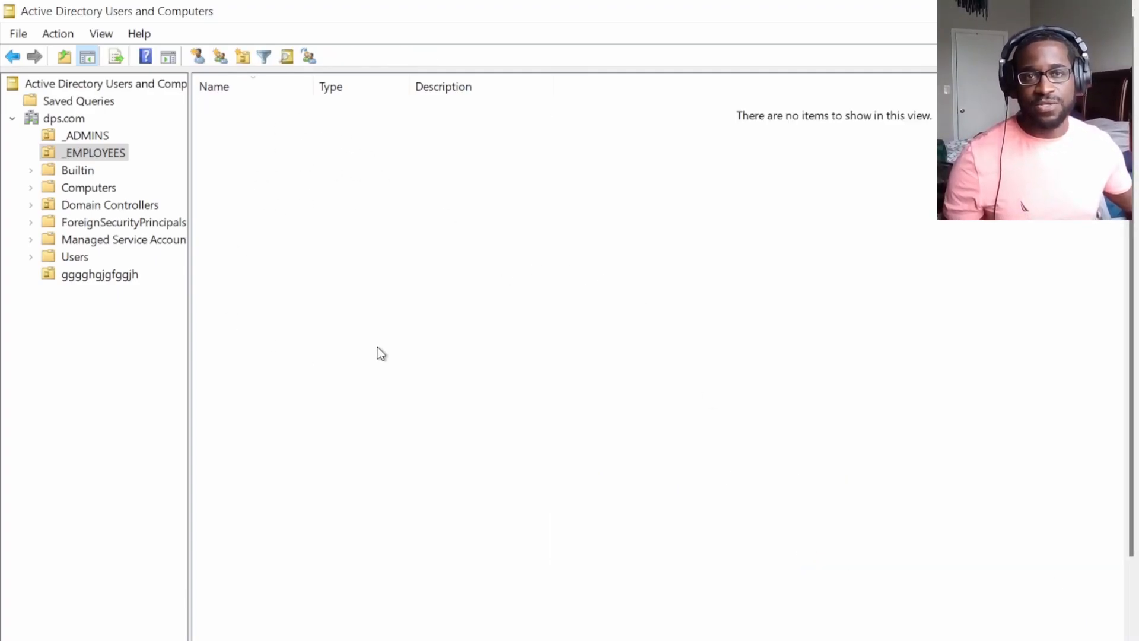
pyautogui.click(466, 231)
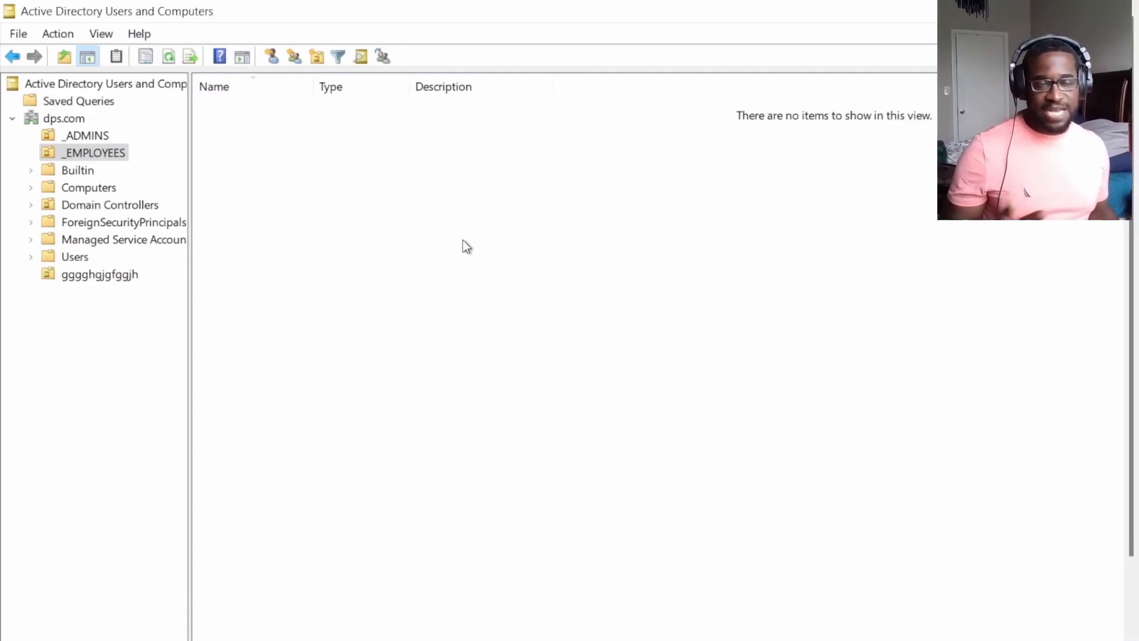